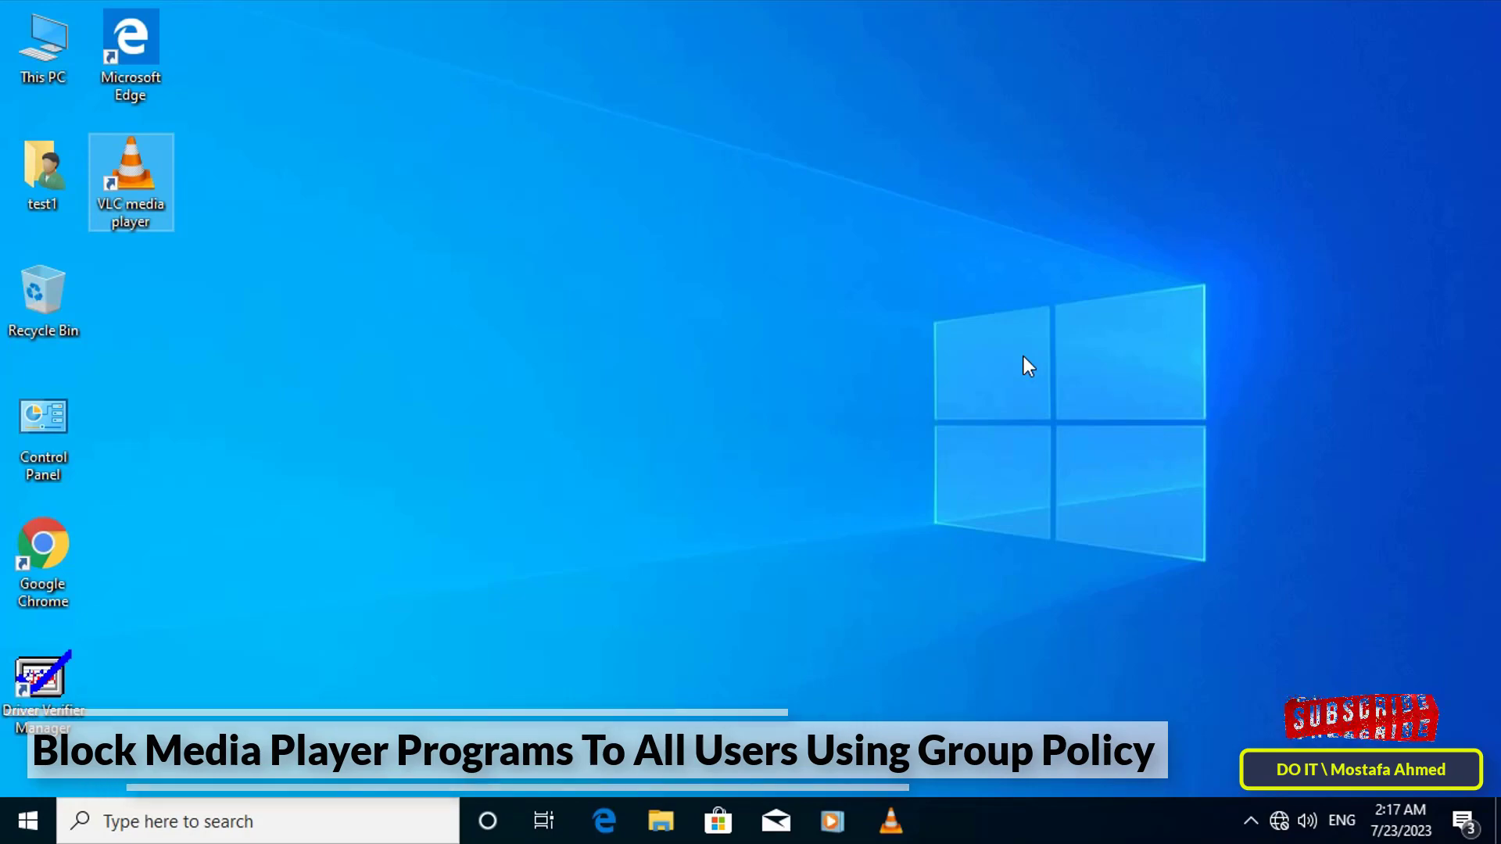
Launch VLC and Windows Media Player and arrange the two windows side by side
double_click(153, 195)
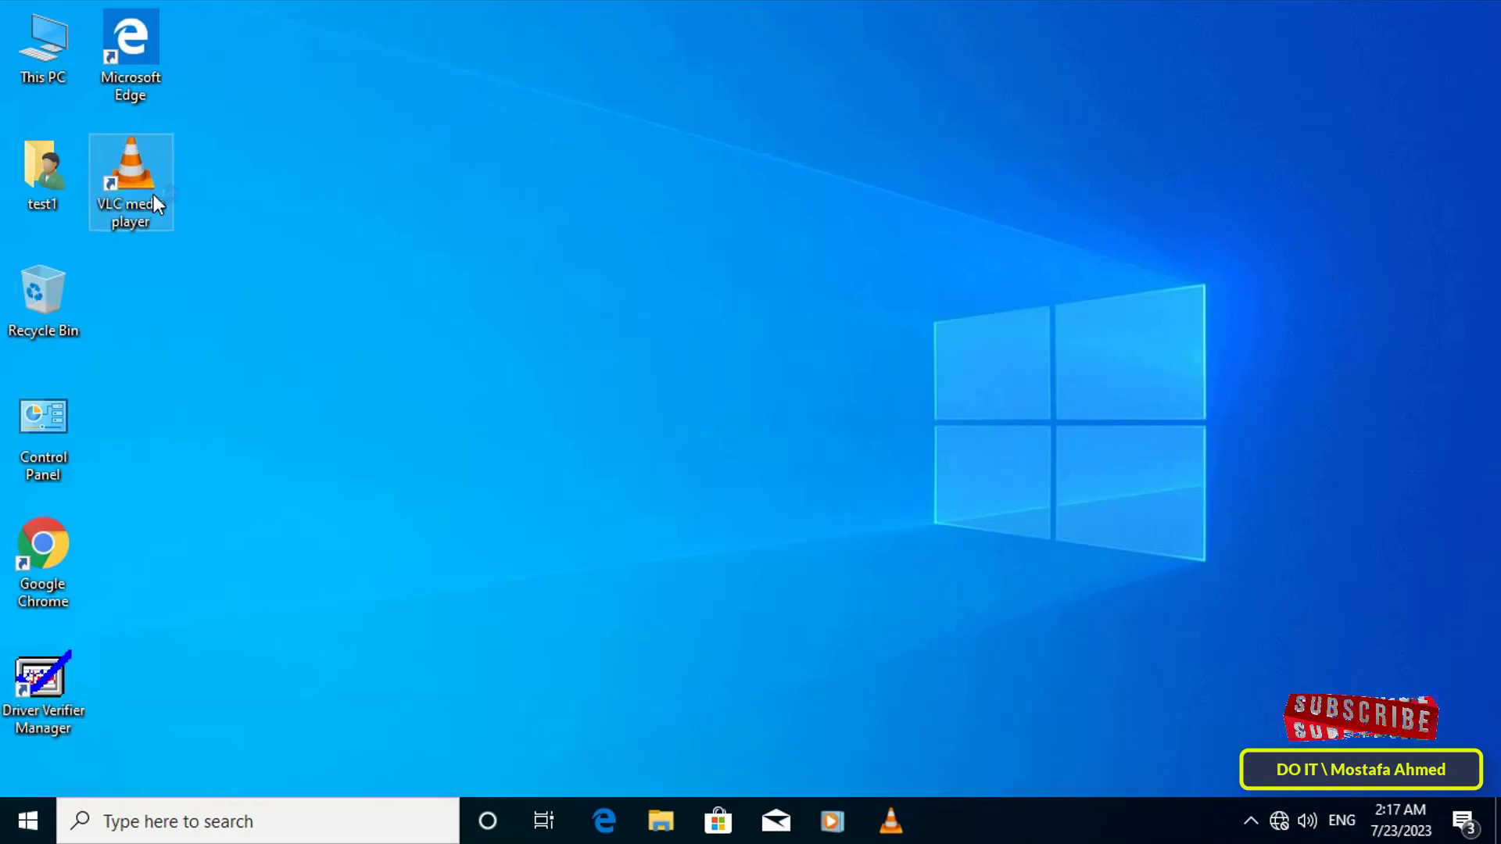
left_click(831, 830)
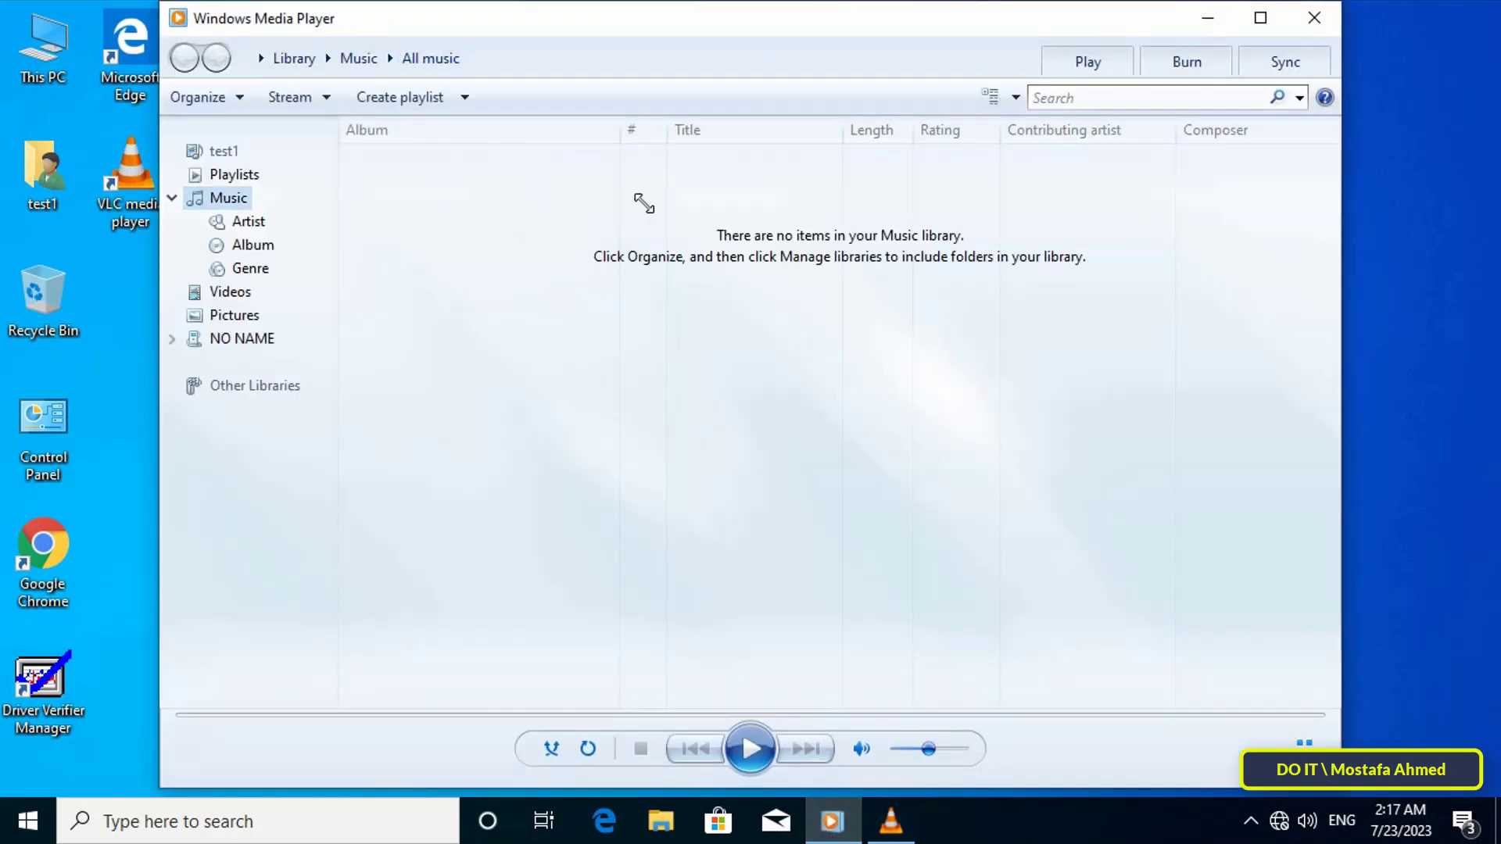
left_click_drag(643, 204, 895, 160)
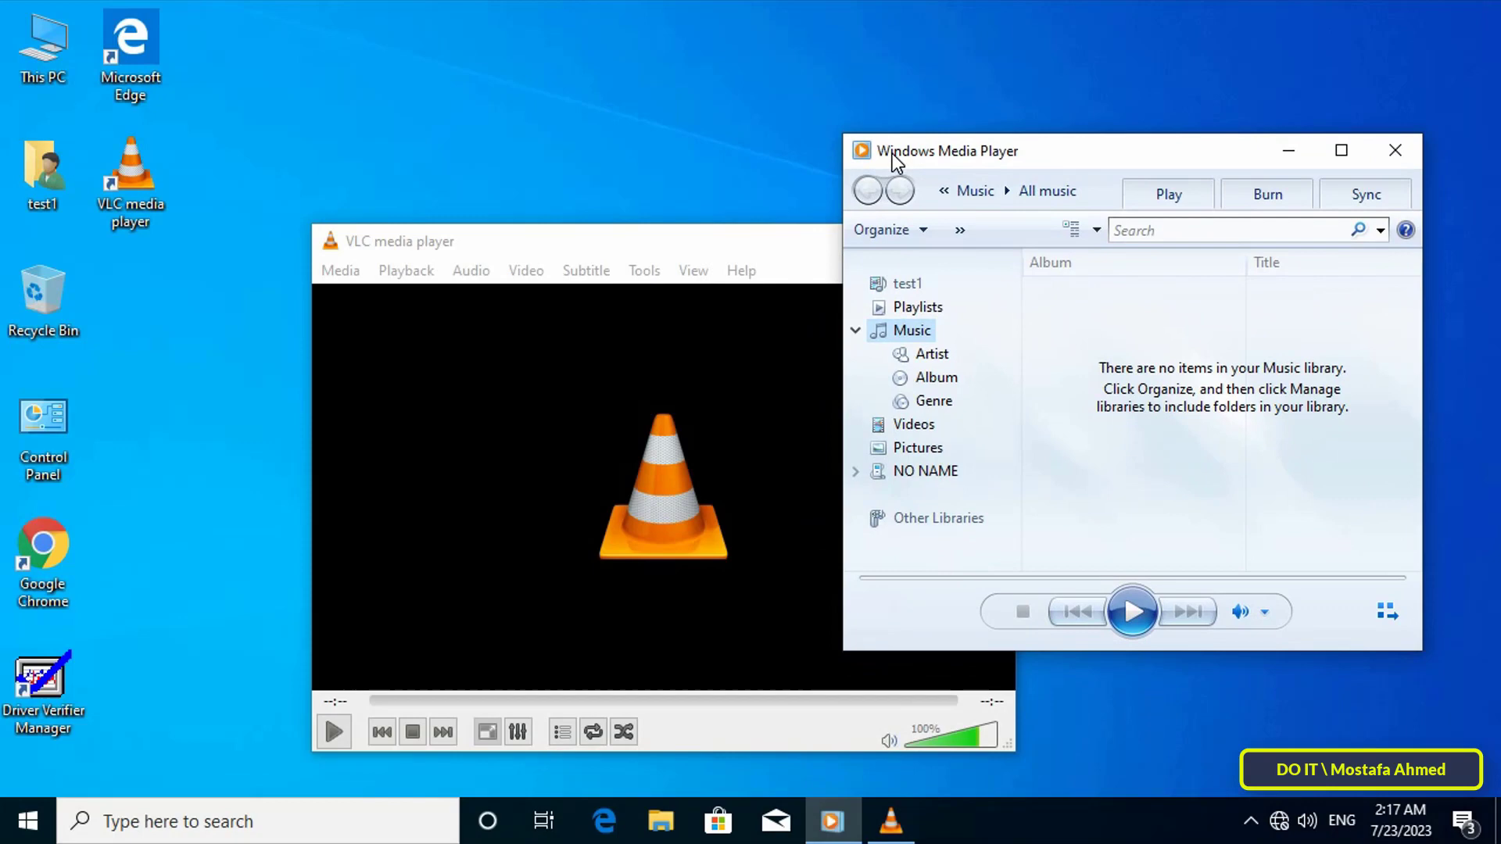
left_click_drag(715, 239, 514, 154)
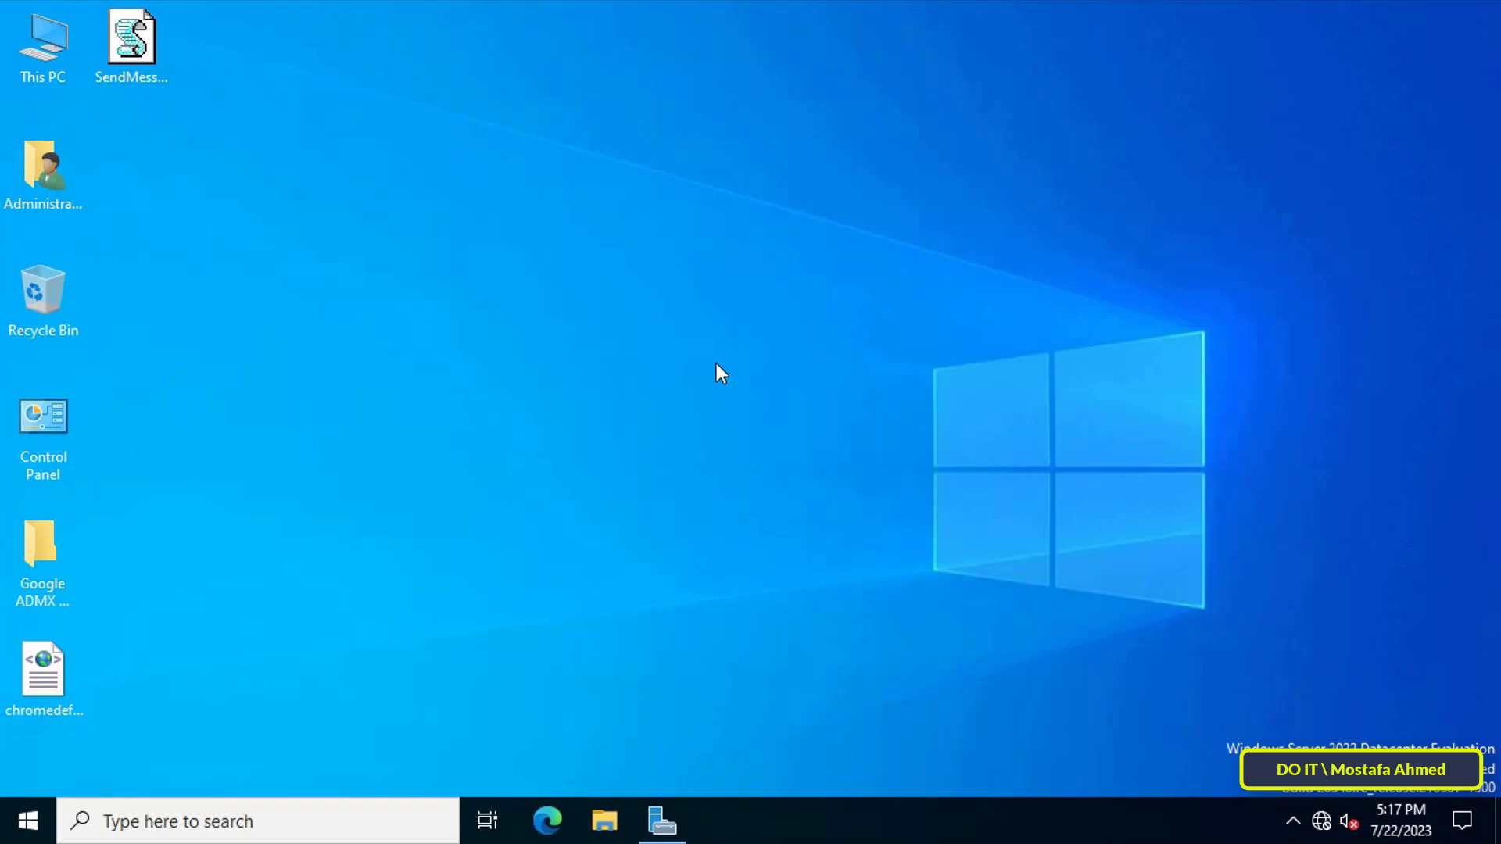
Launch Group Policy Management from Server Manager's Tools menu
left_click(664, 825)
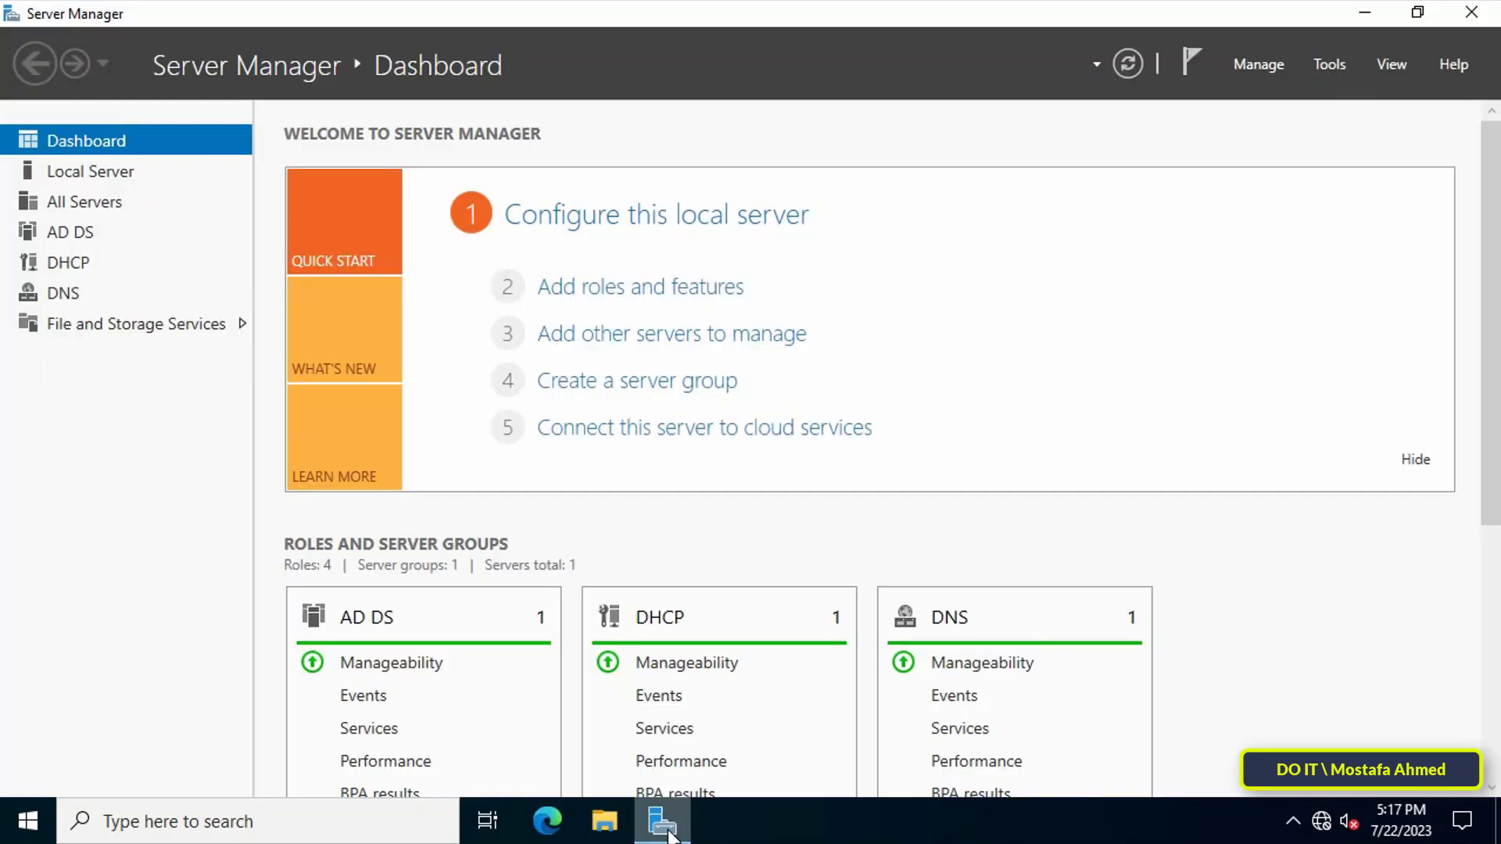
left_click(1331, 69)
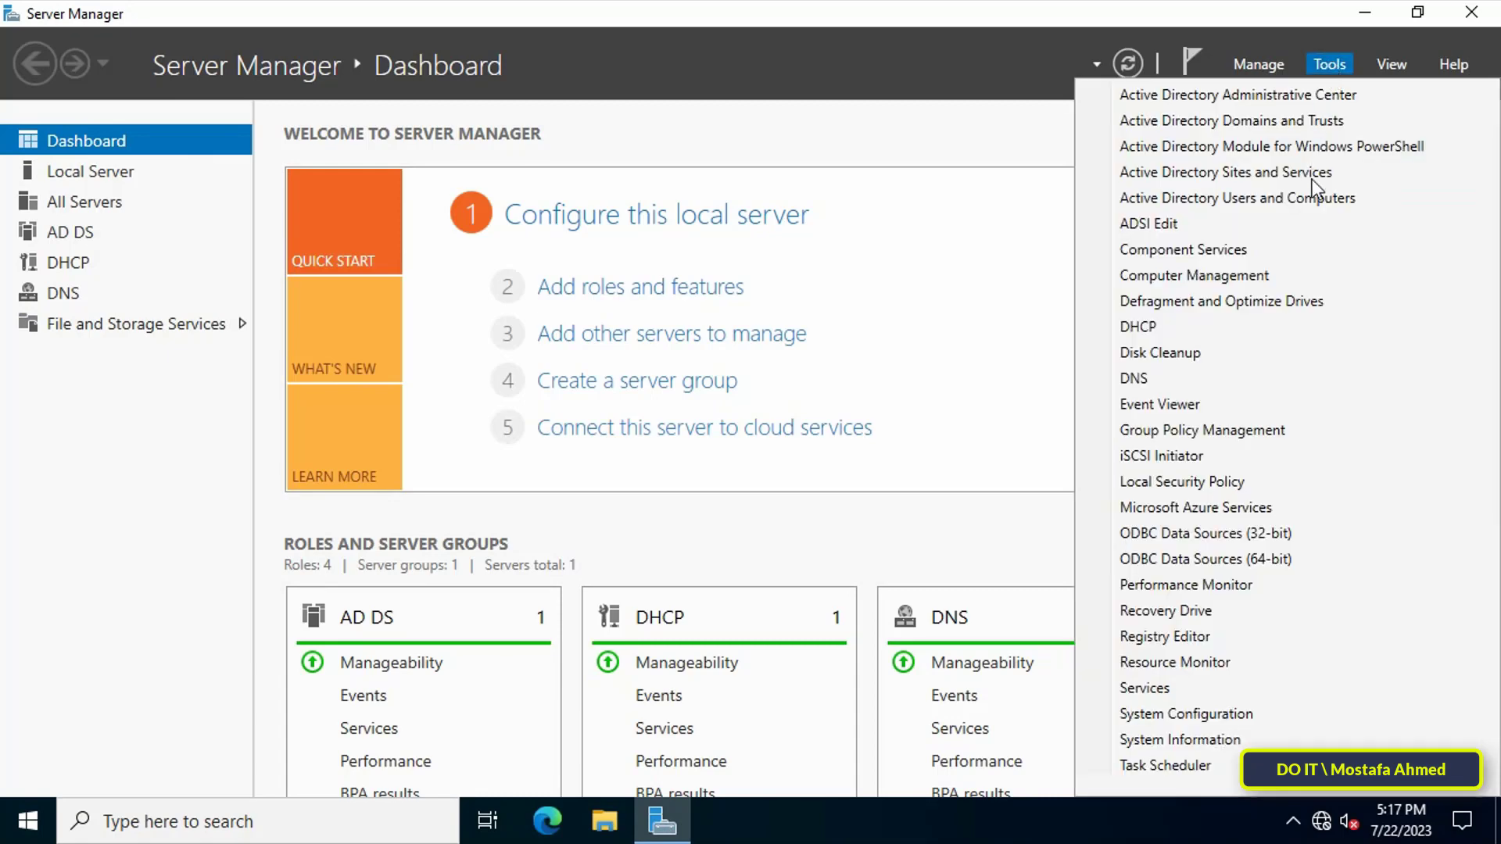
left_click(1329, 435)
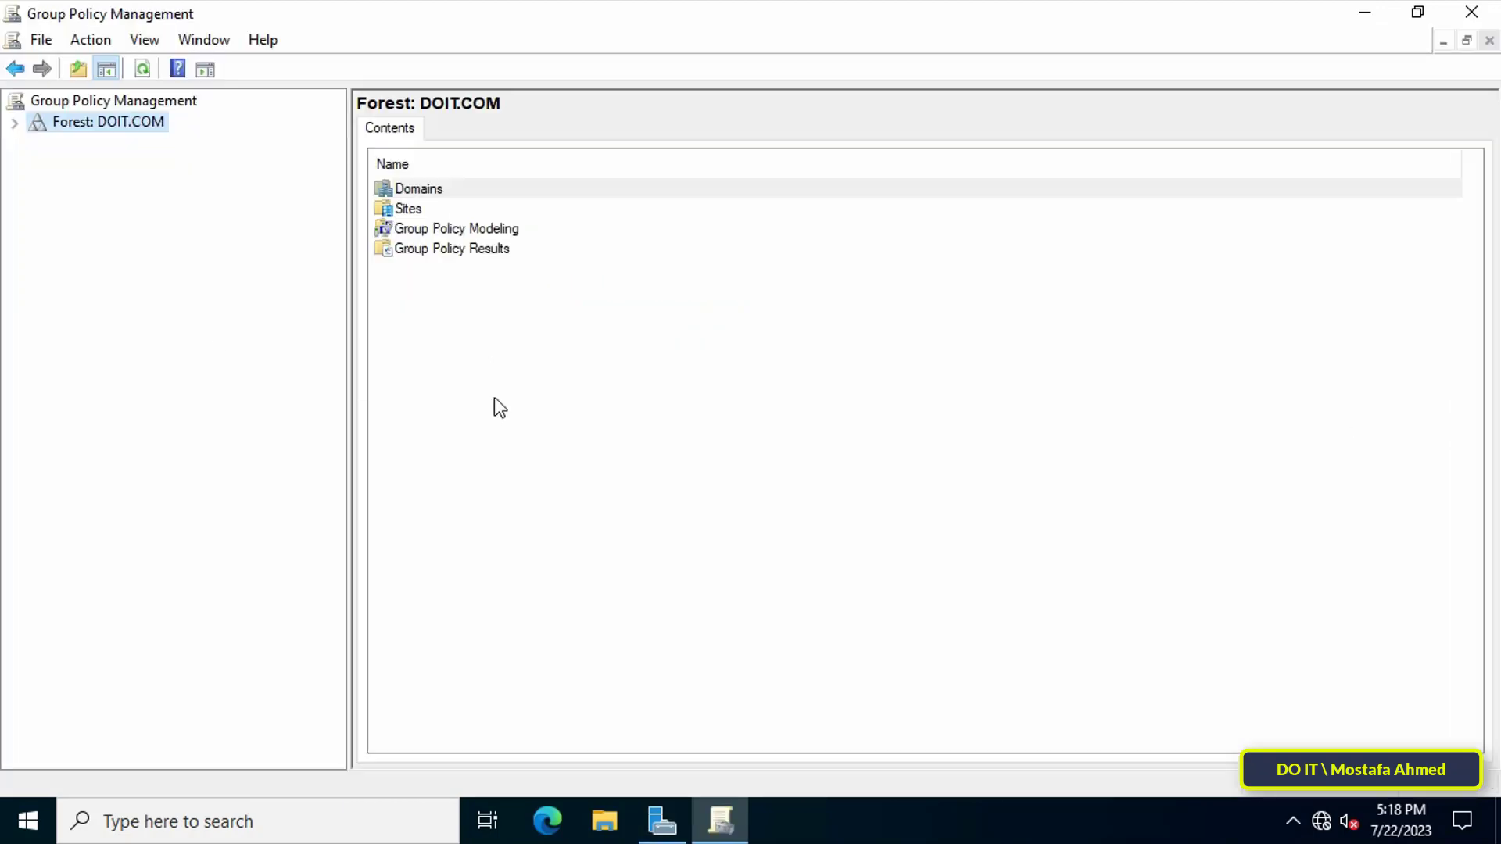
left_click(495, 396)
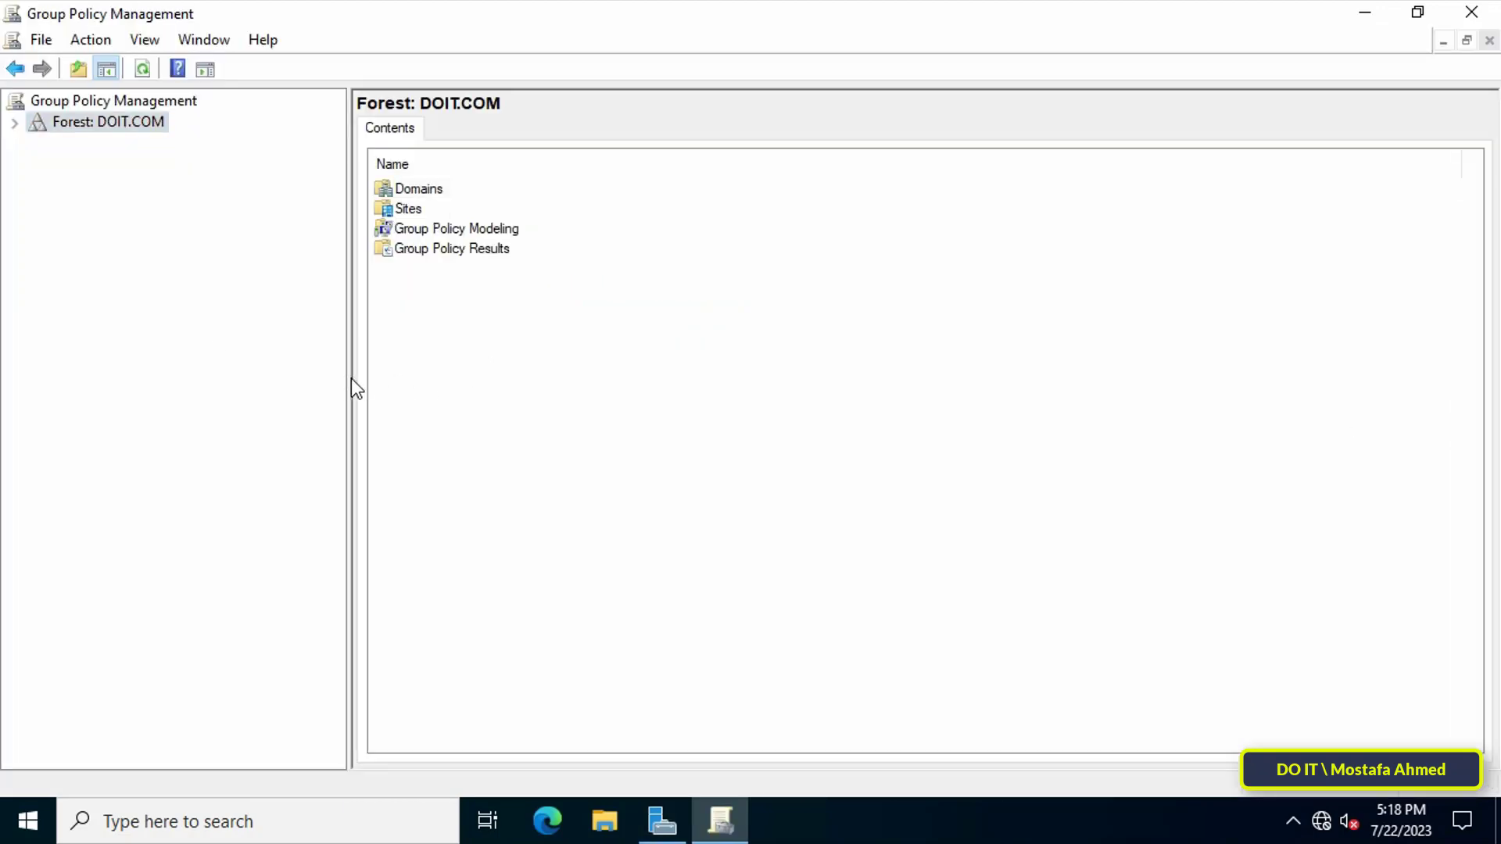
Widen the tree pane and expand Forest > Domains > DOIT.COM to list its OUs
left_click_drag(347, 381, 382, 379)
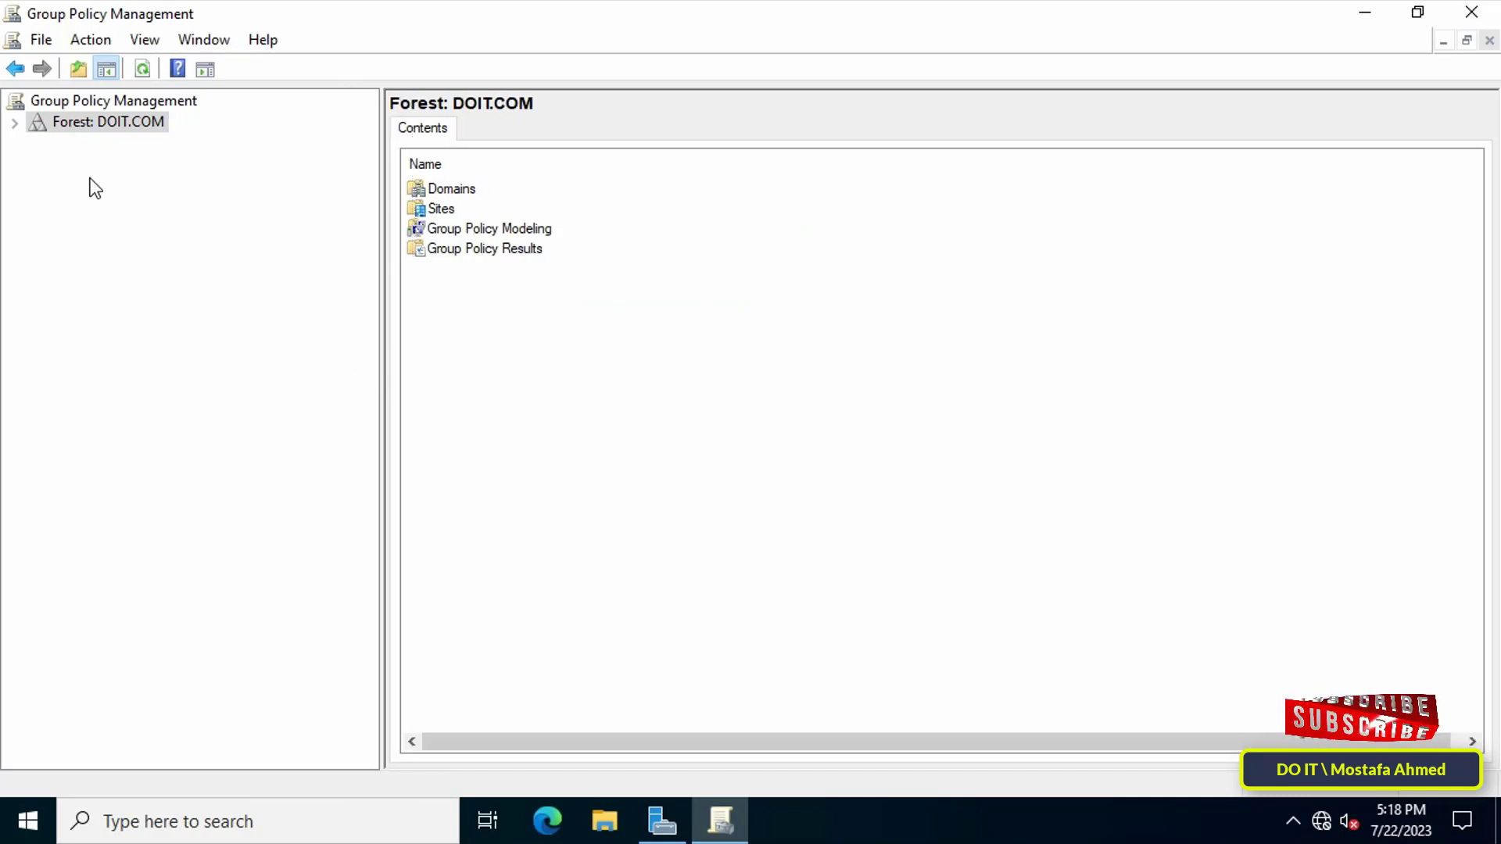
left_click(15, 124)
left_click(36, 145)
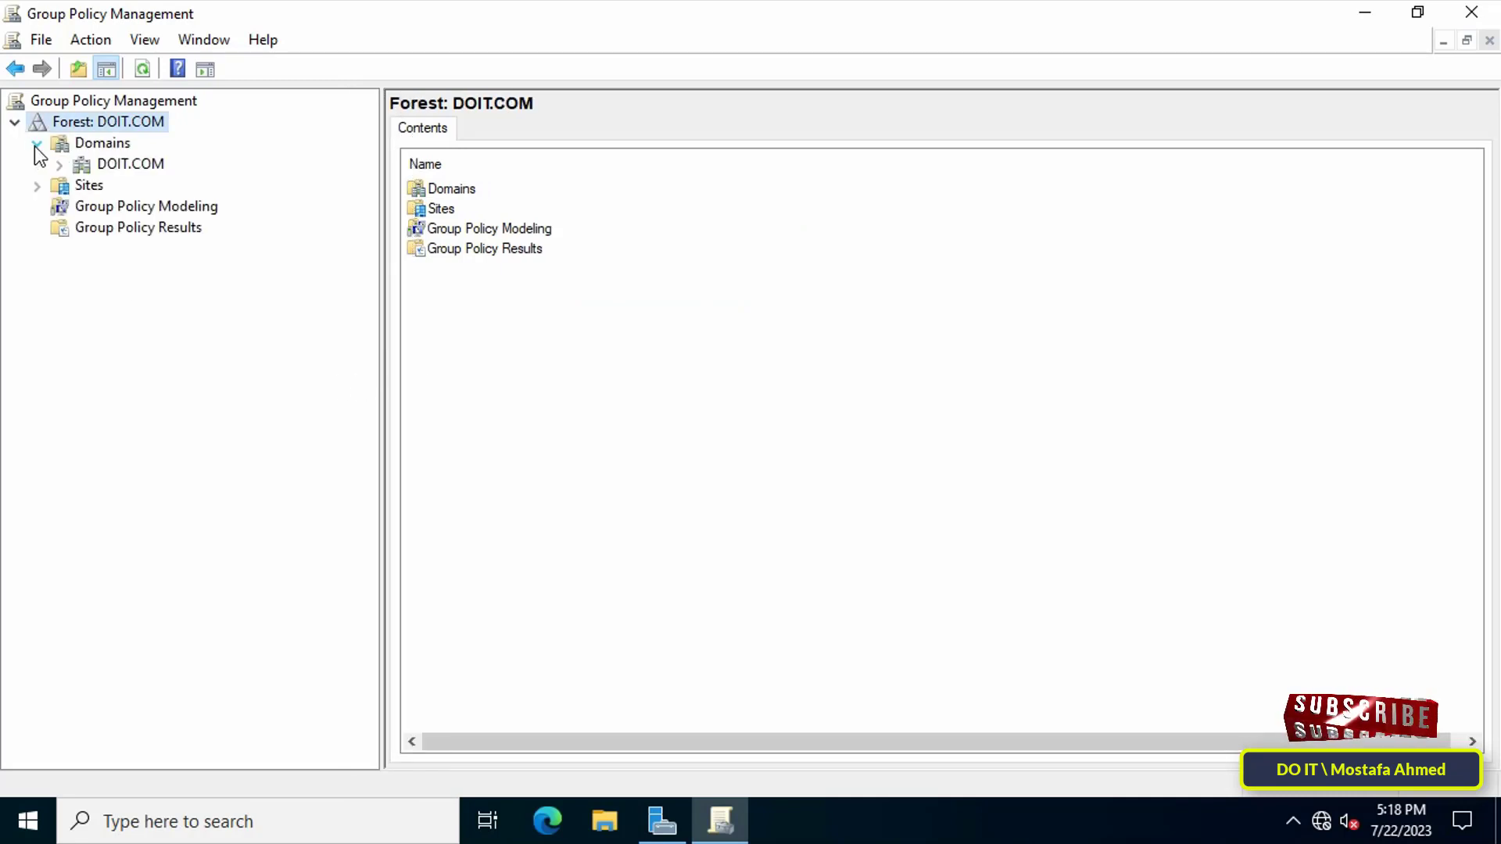
left_click(58, 165)
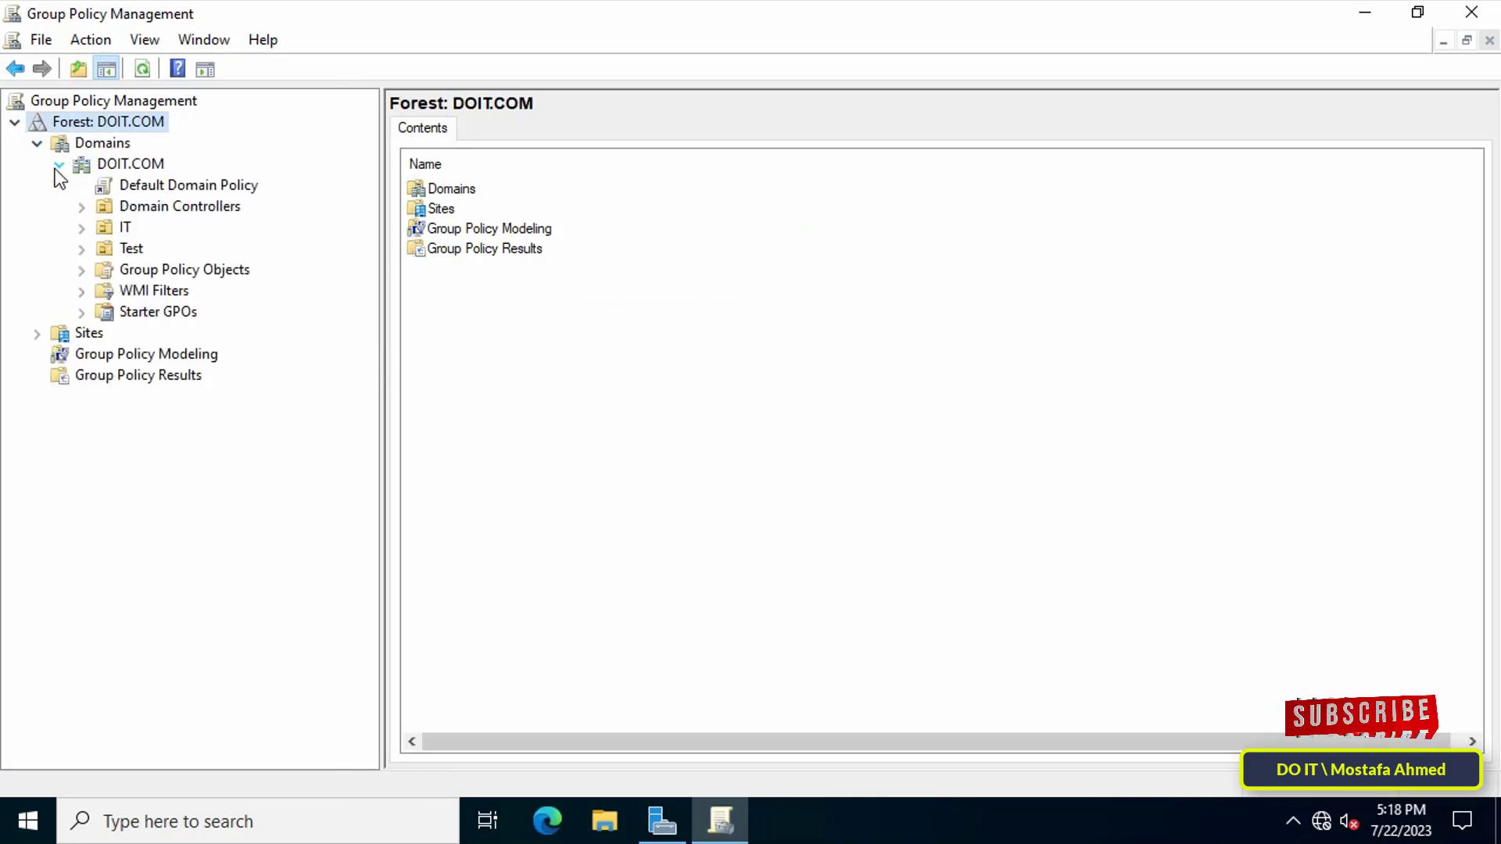
Create a GPO named 'Block Media Program' linked to the Test OU
left_click(127, 249)
right_click(126, 248)
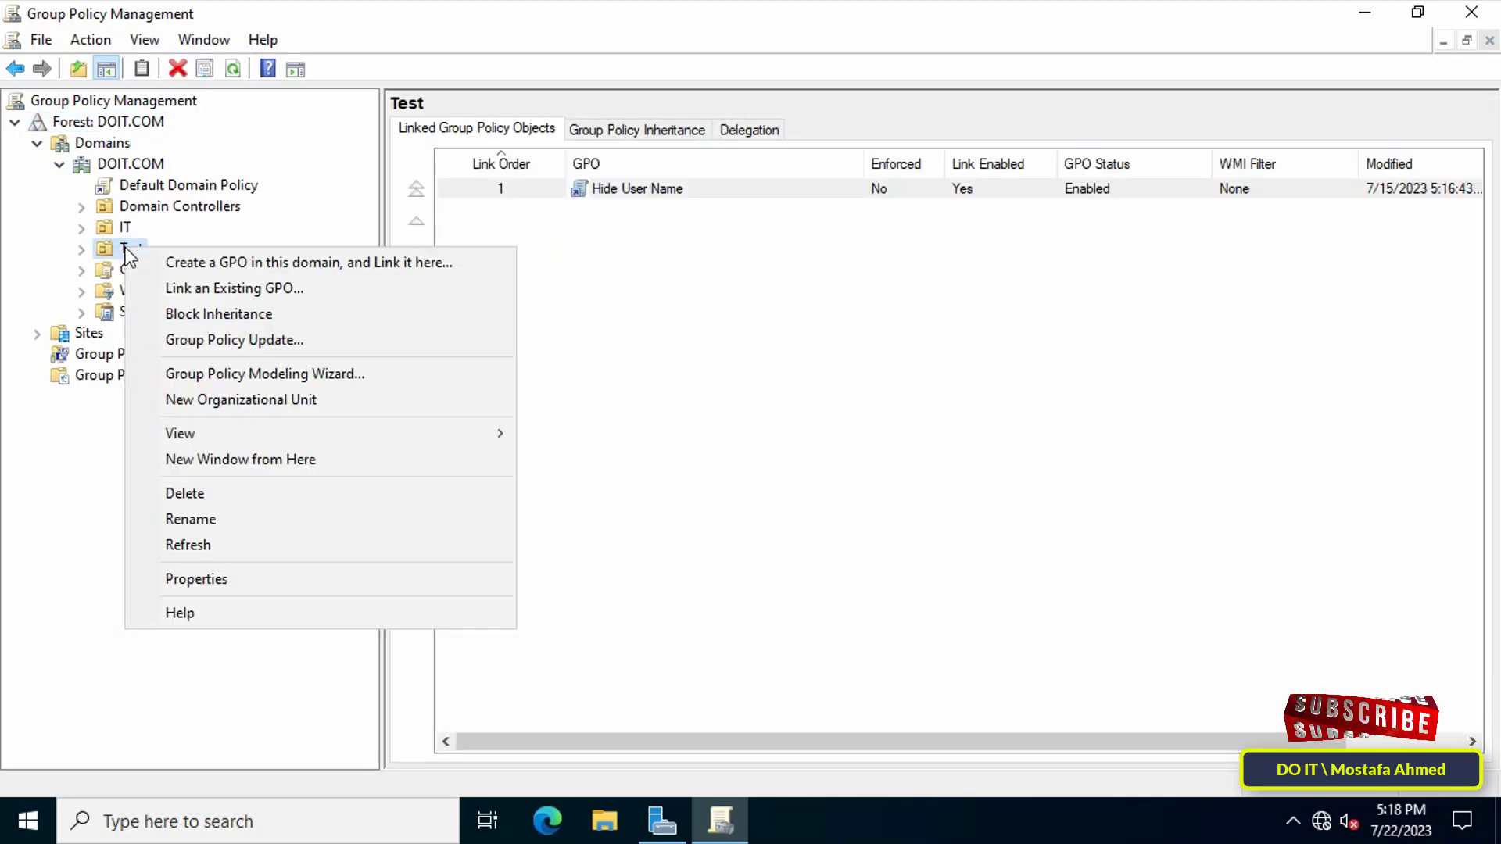
left_click(458, 258)
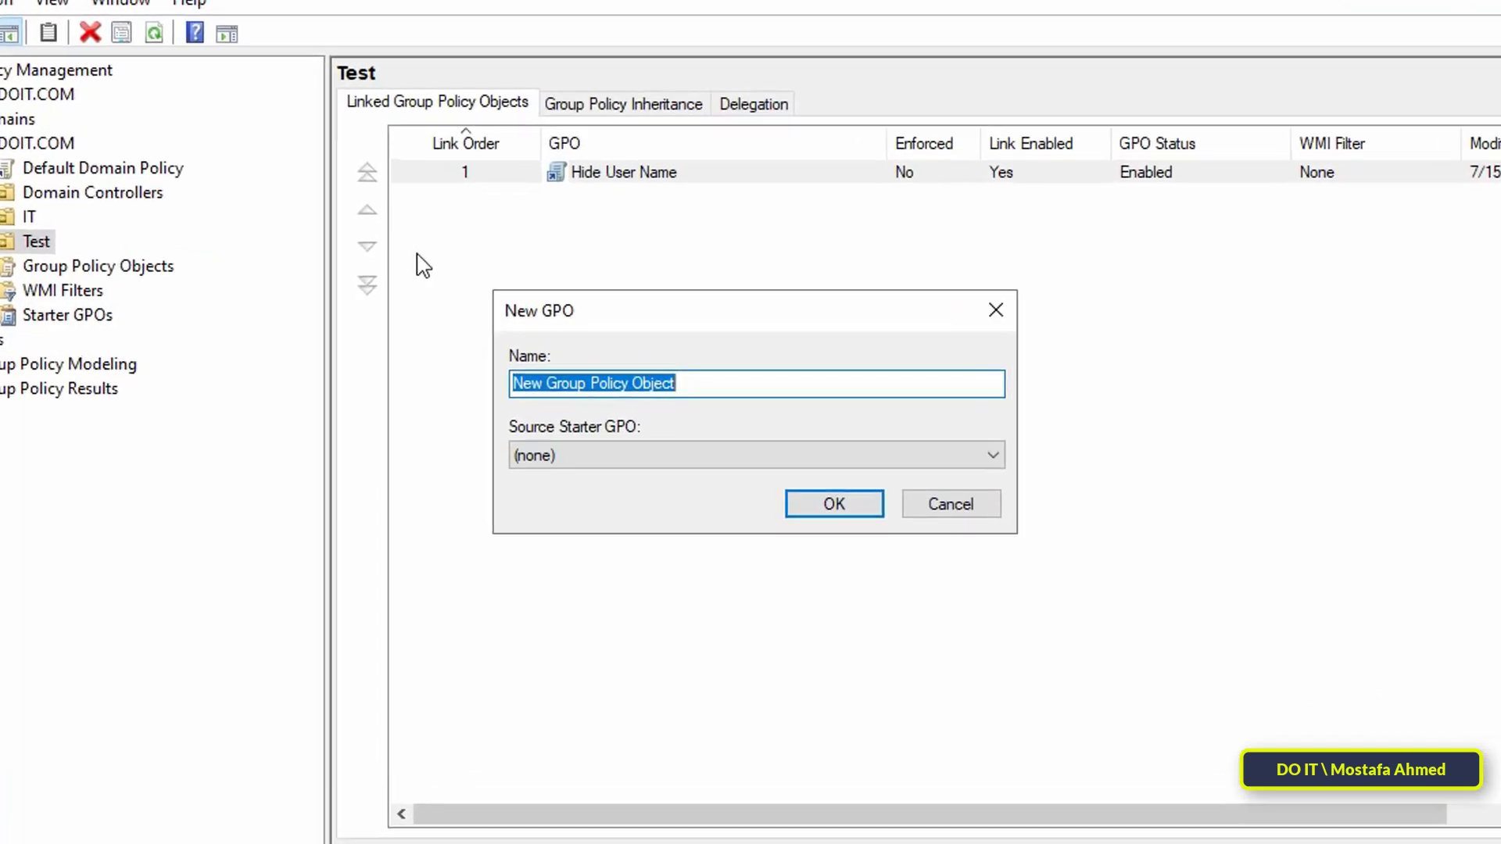
type("Blo")
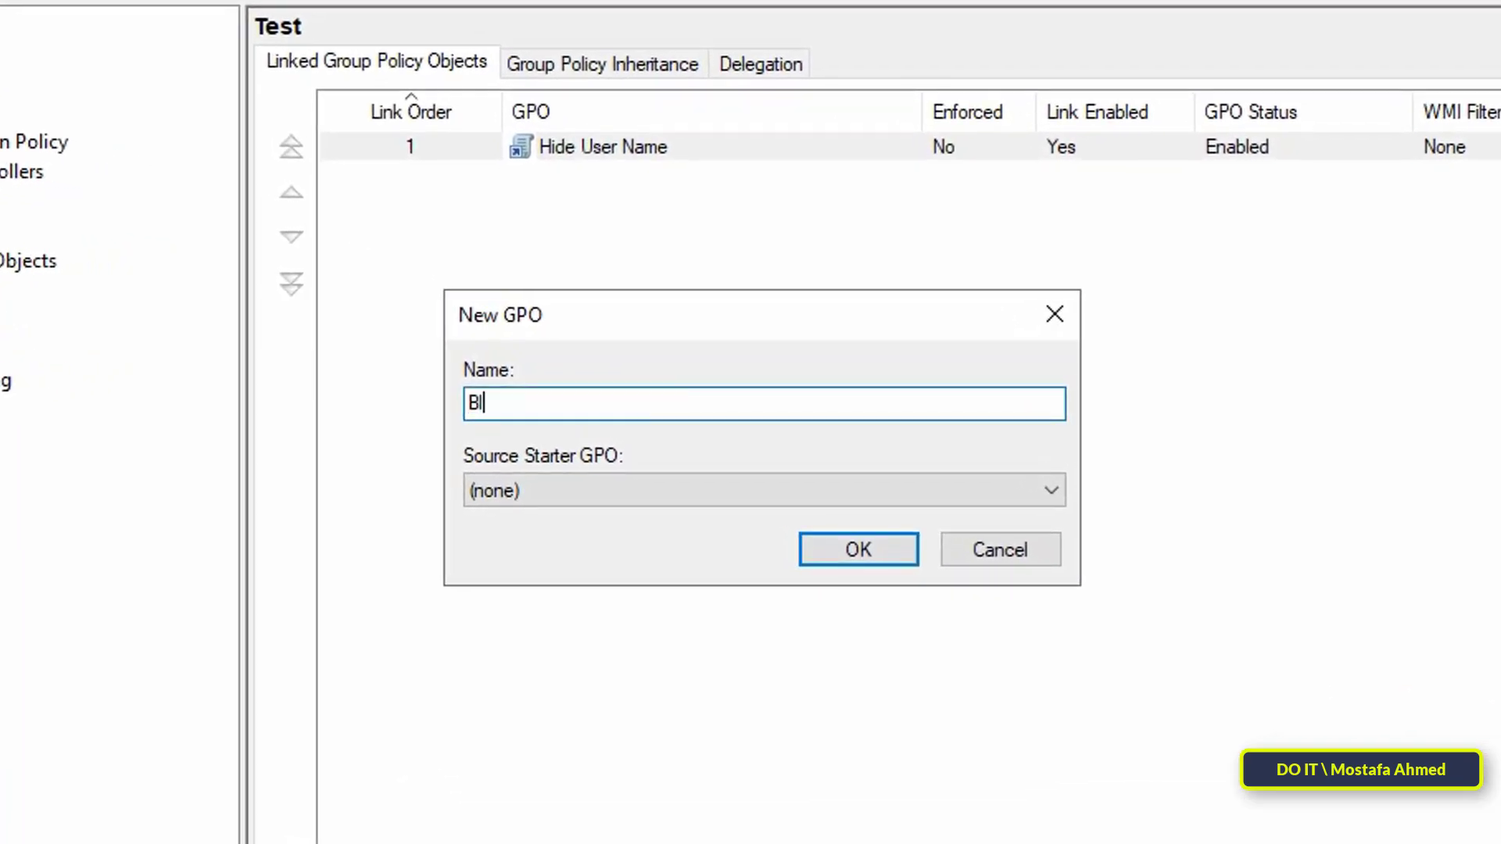
type("ck Media Program")
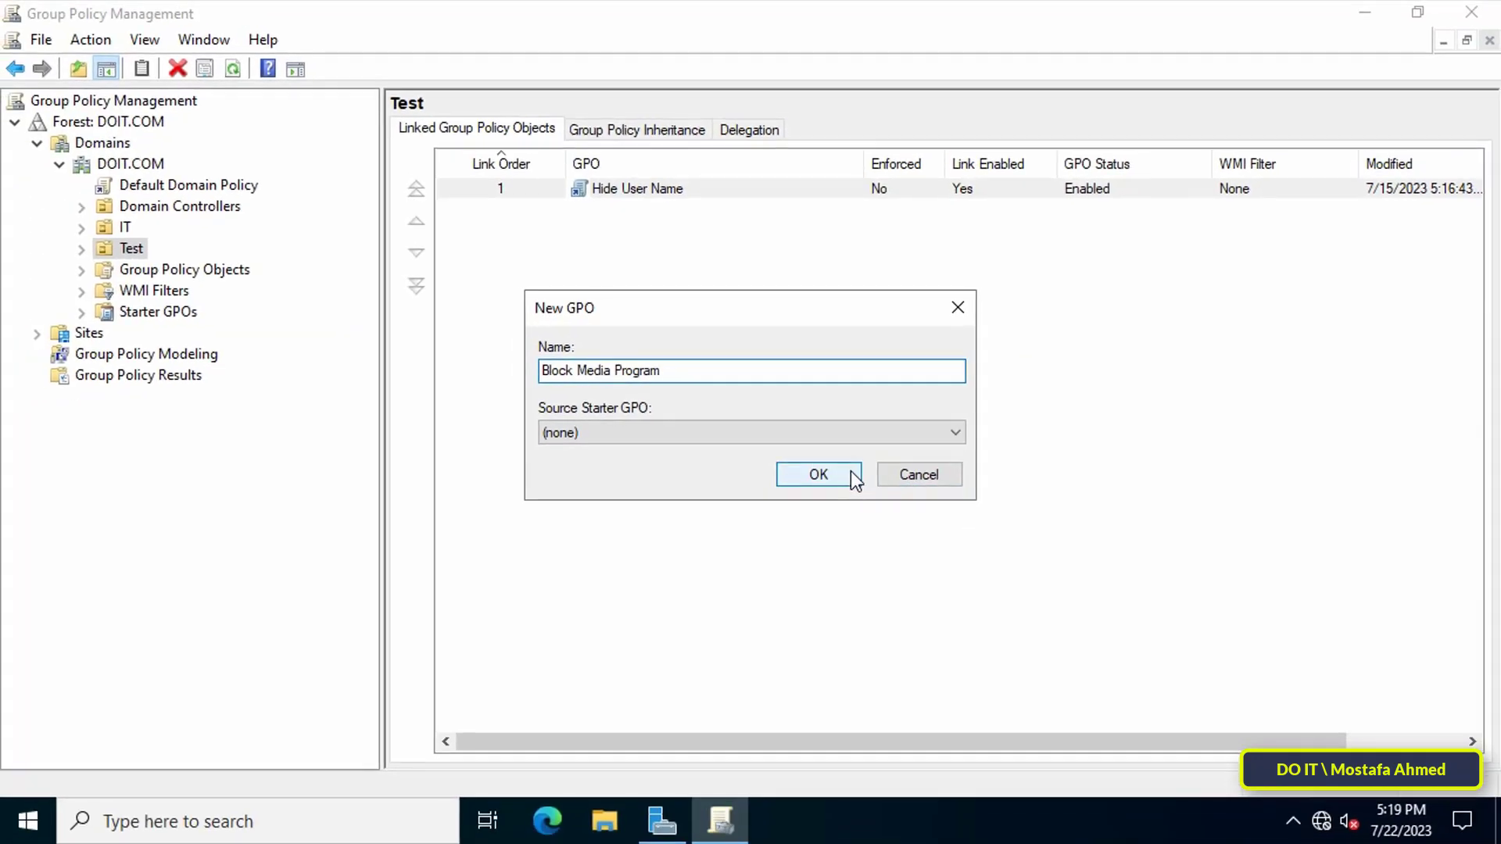
left_click(819, 475)
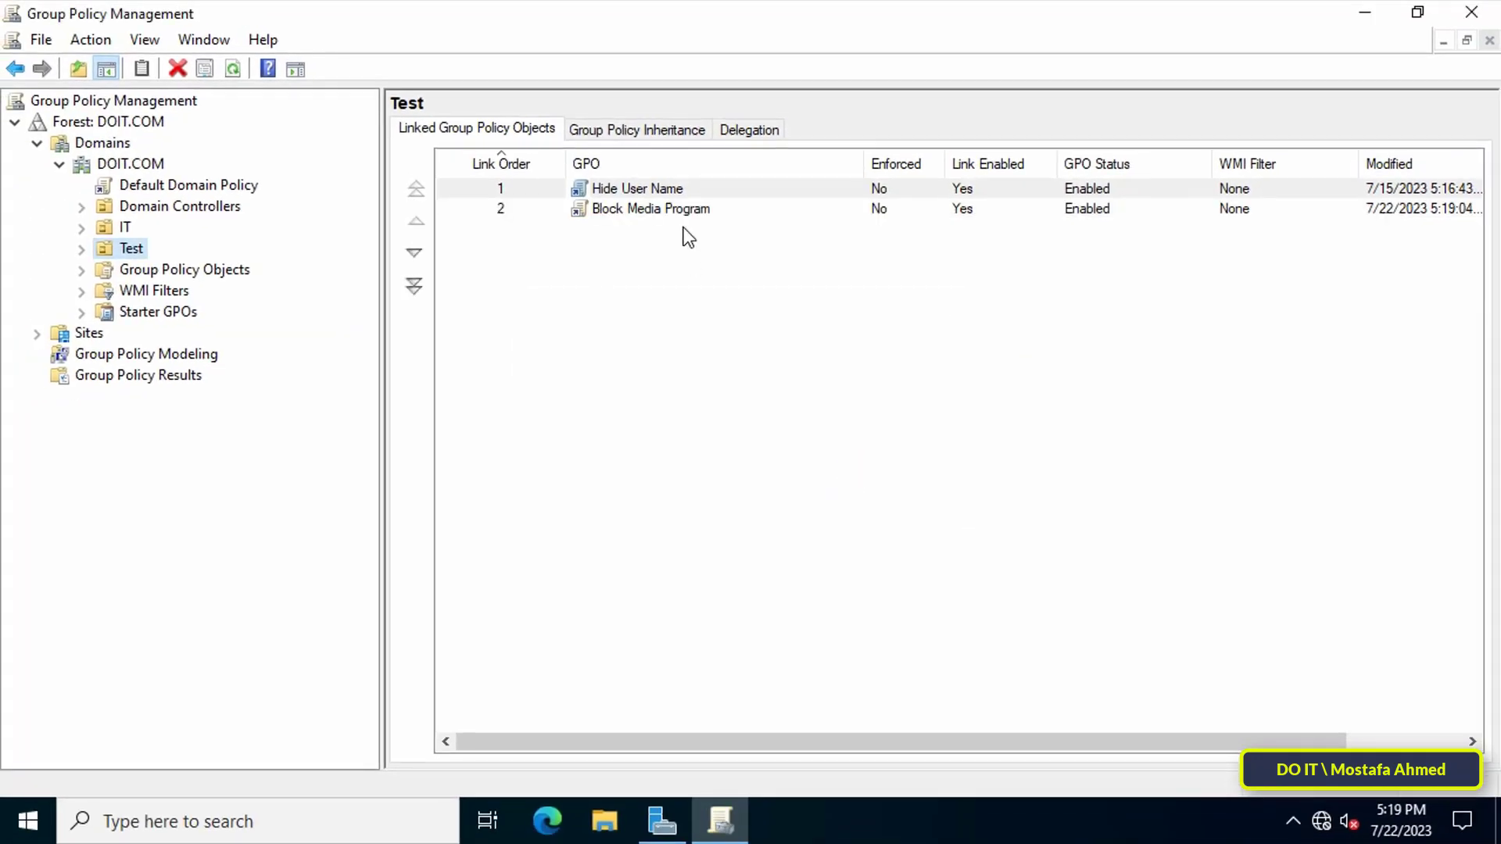
left_click(674, 210)
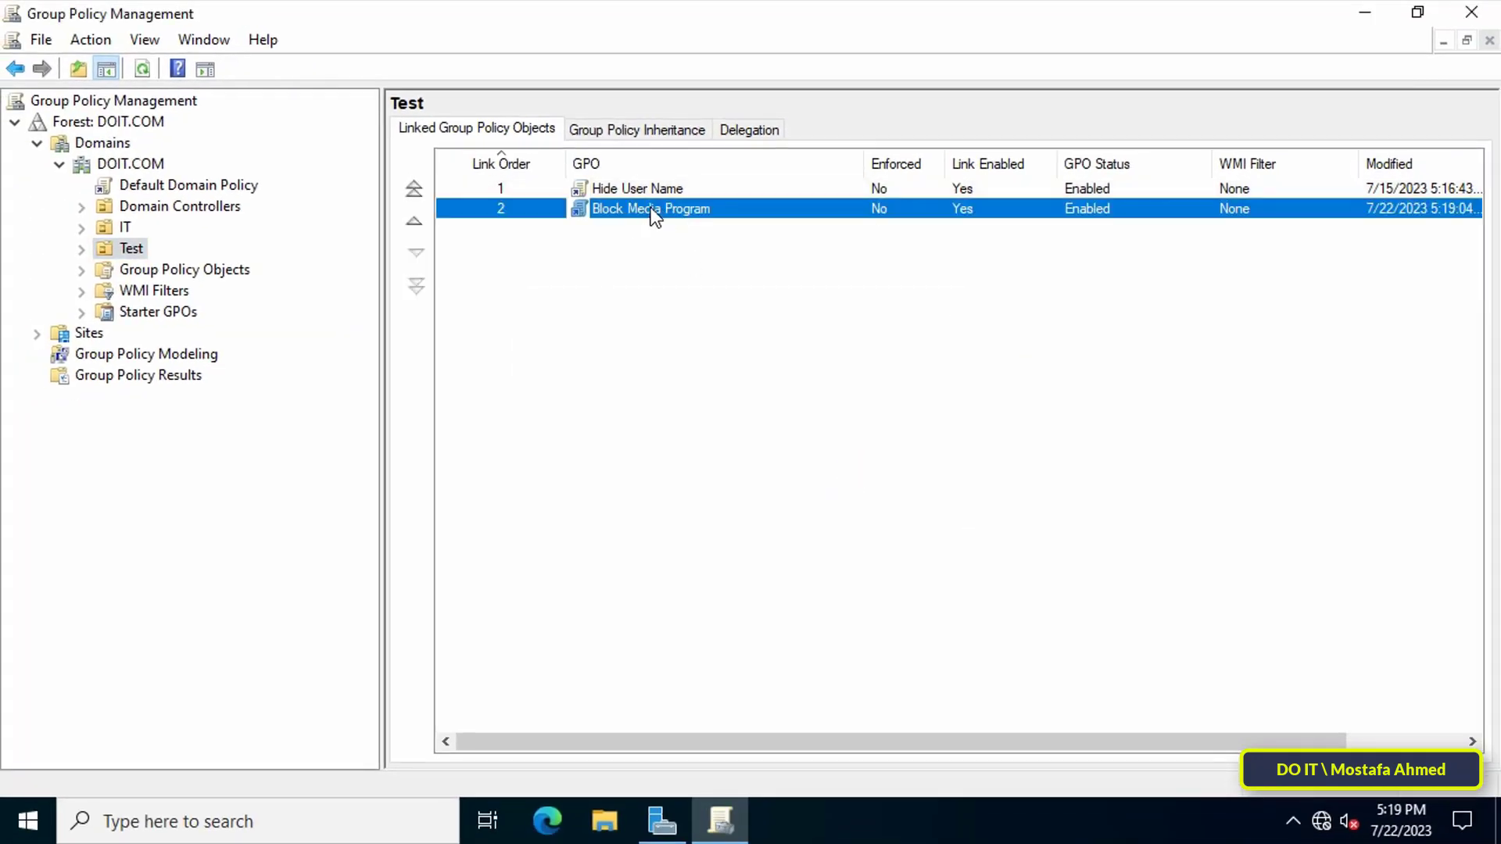
right_click(650, 208)
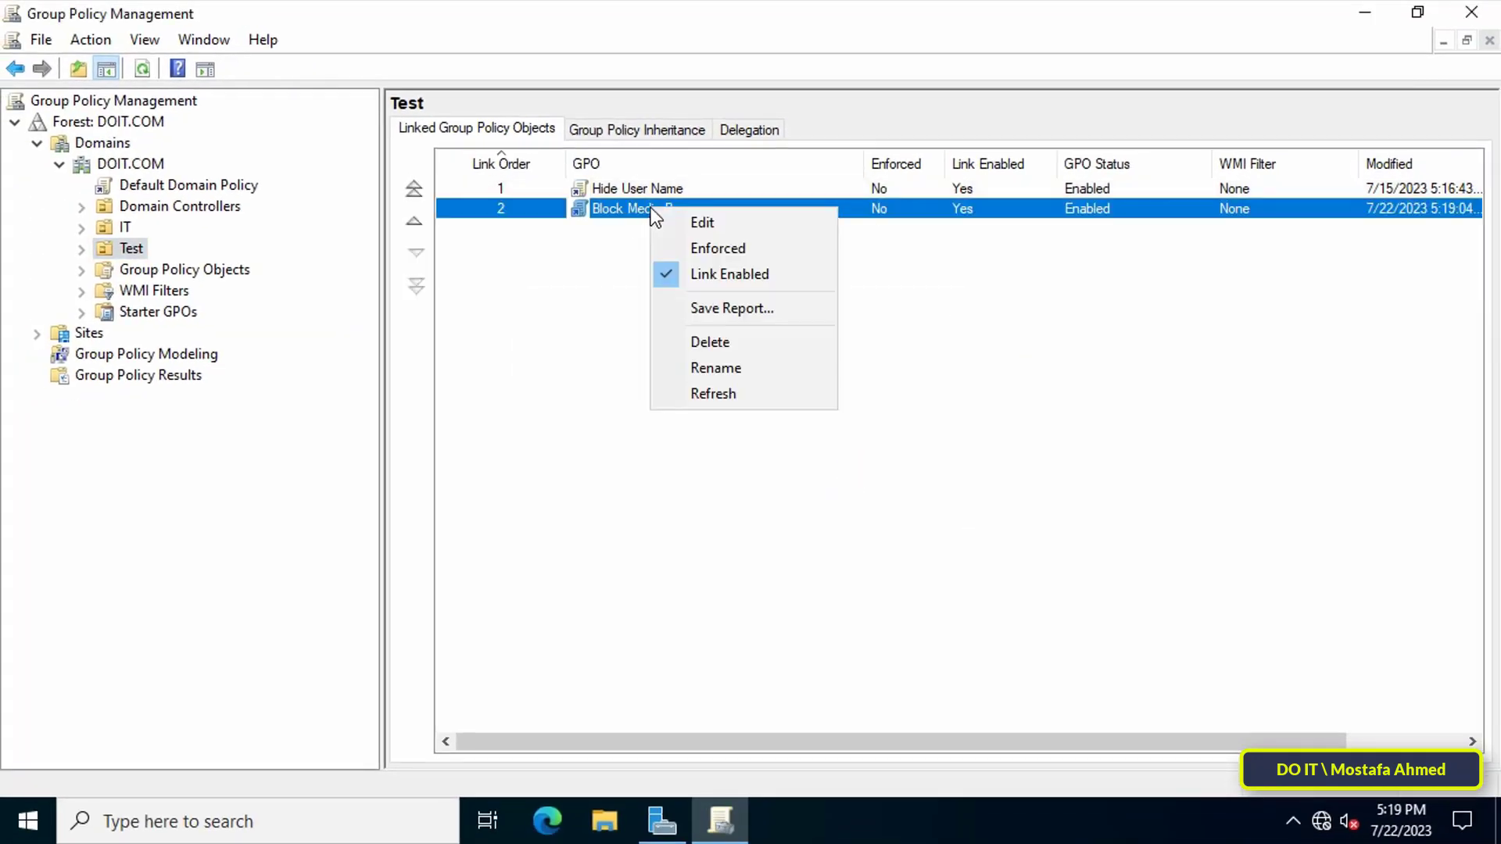
Edit Block Media Program in a maximized policy editor with a wider tree pane
left_click(791, 224)
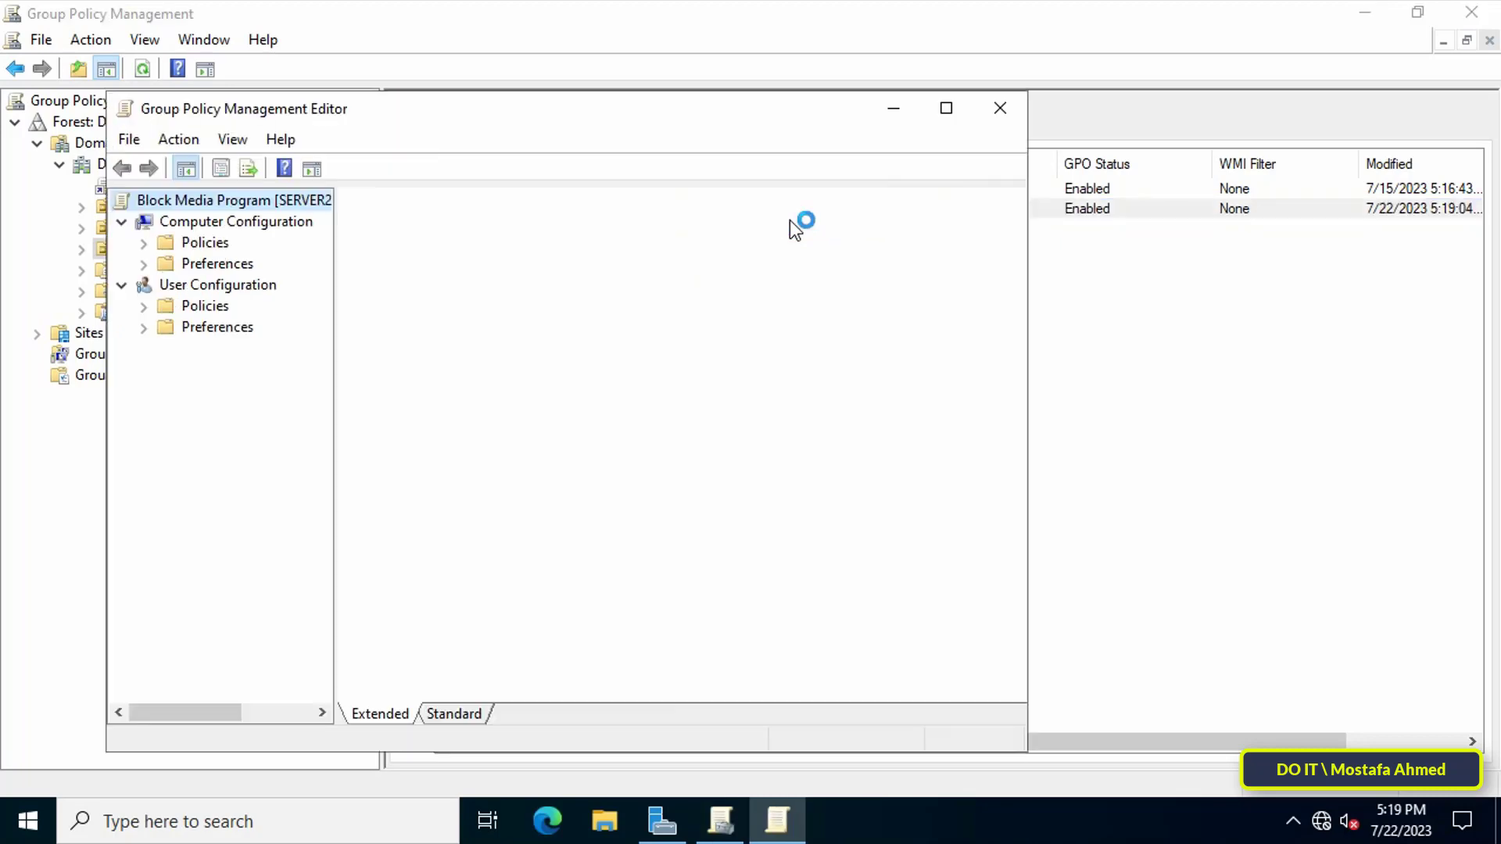
left_click(930, 119)
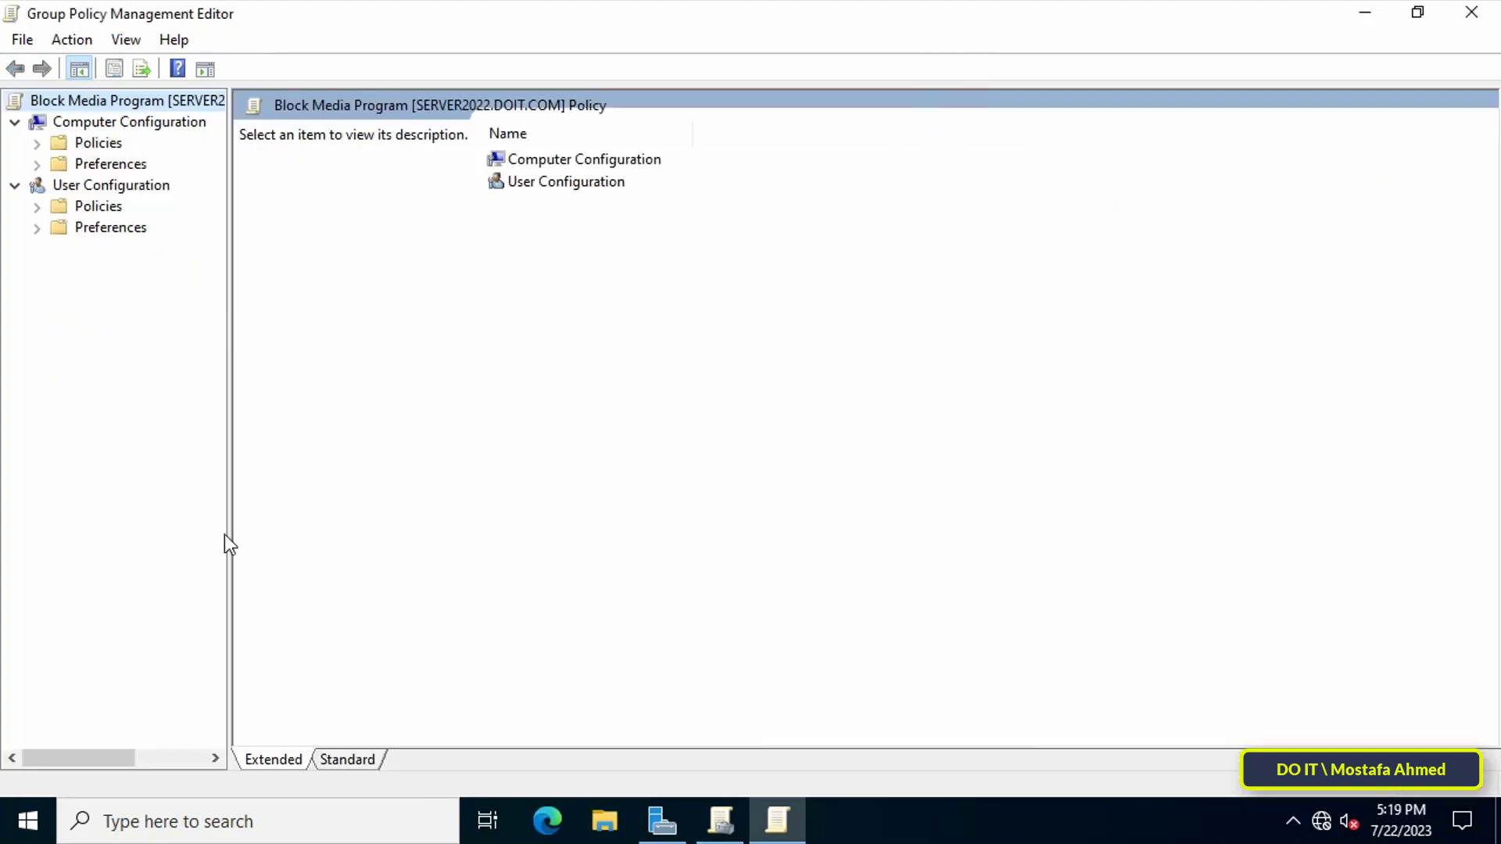
left_click_drag(227, 533, 352, 533)
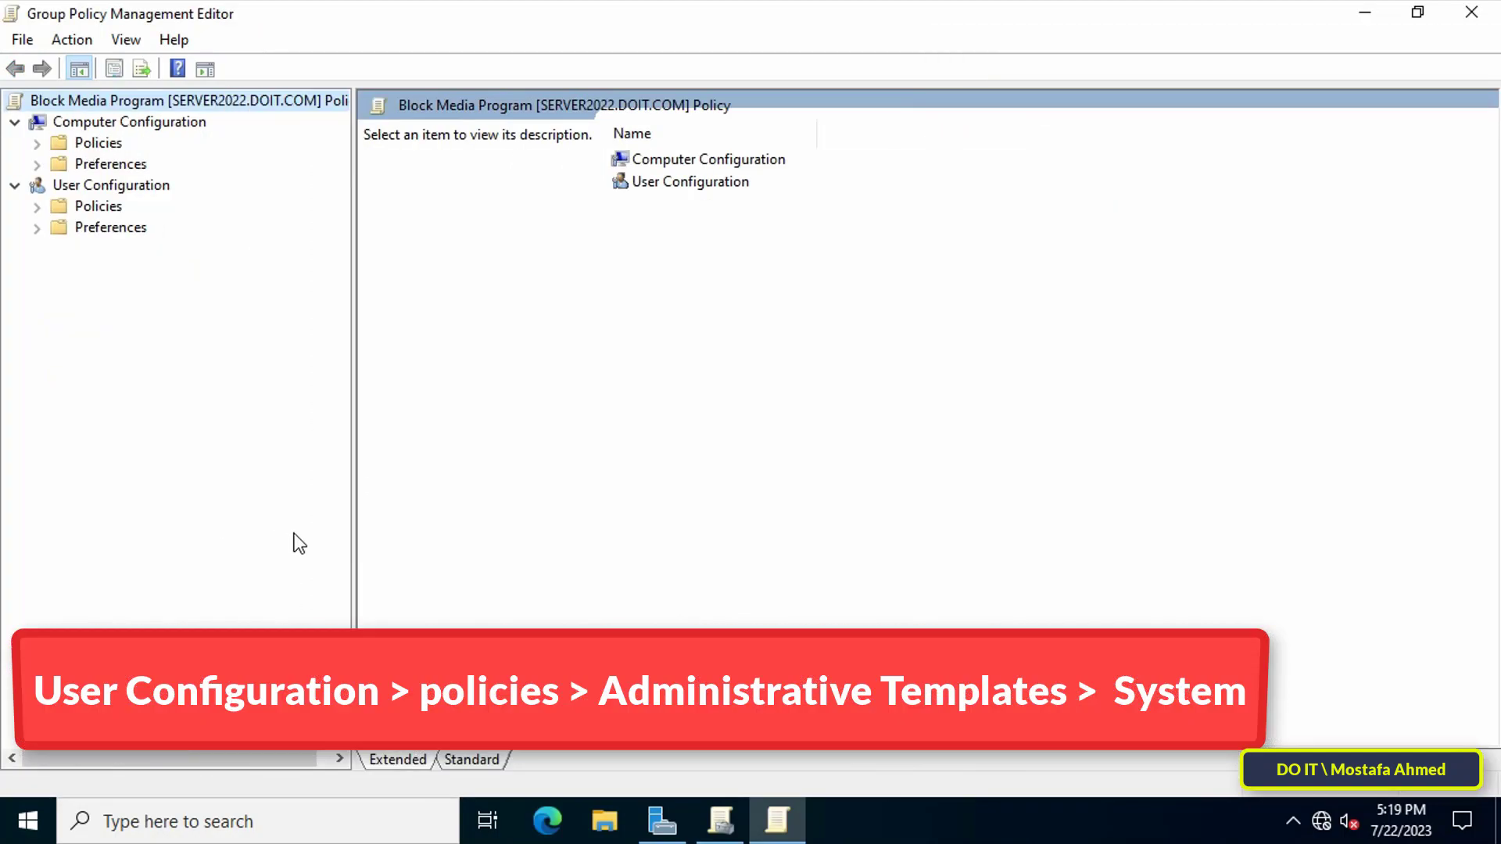
Go to User Configuration > Policies > Administrative Templates > System and select Don't run specified Windows applications
left_click(129, 186)
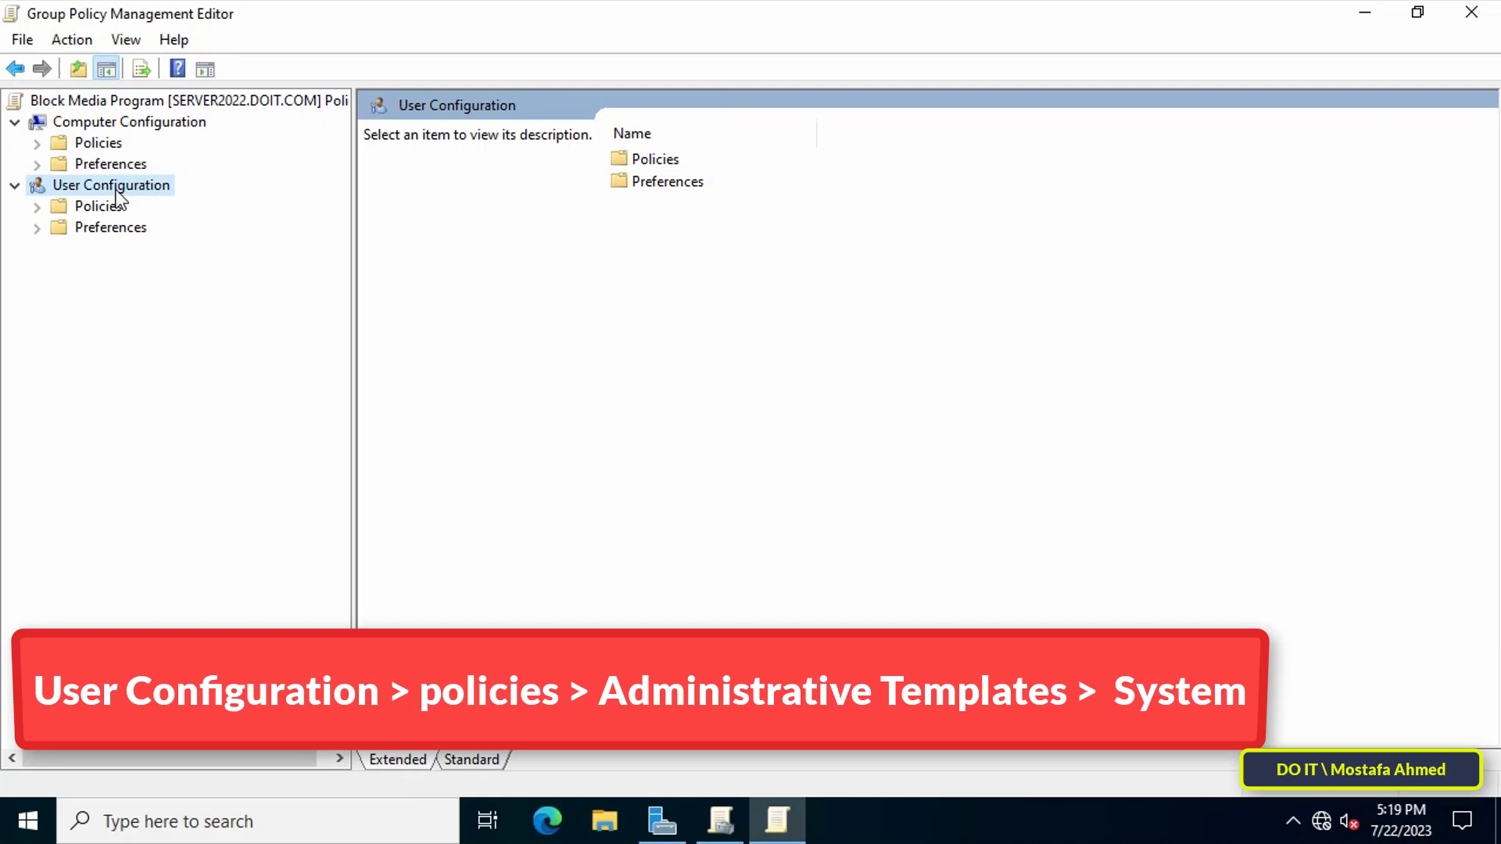
left_click(37, 206)
left_click(145, 269)
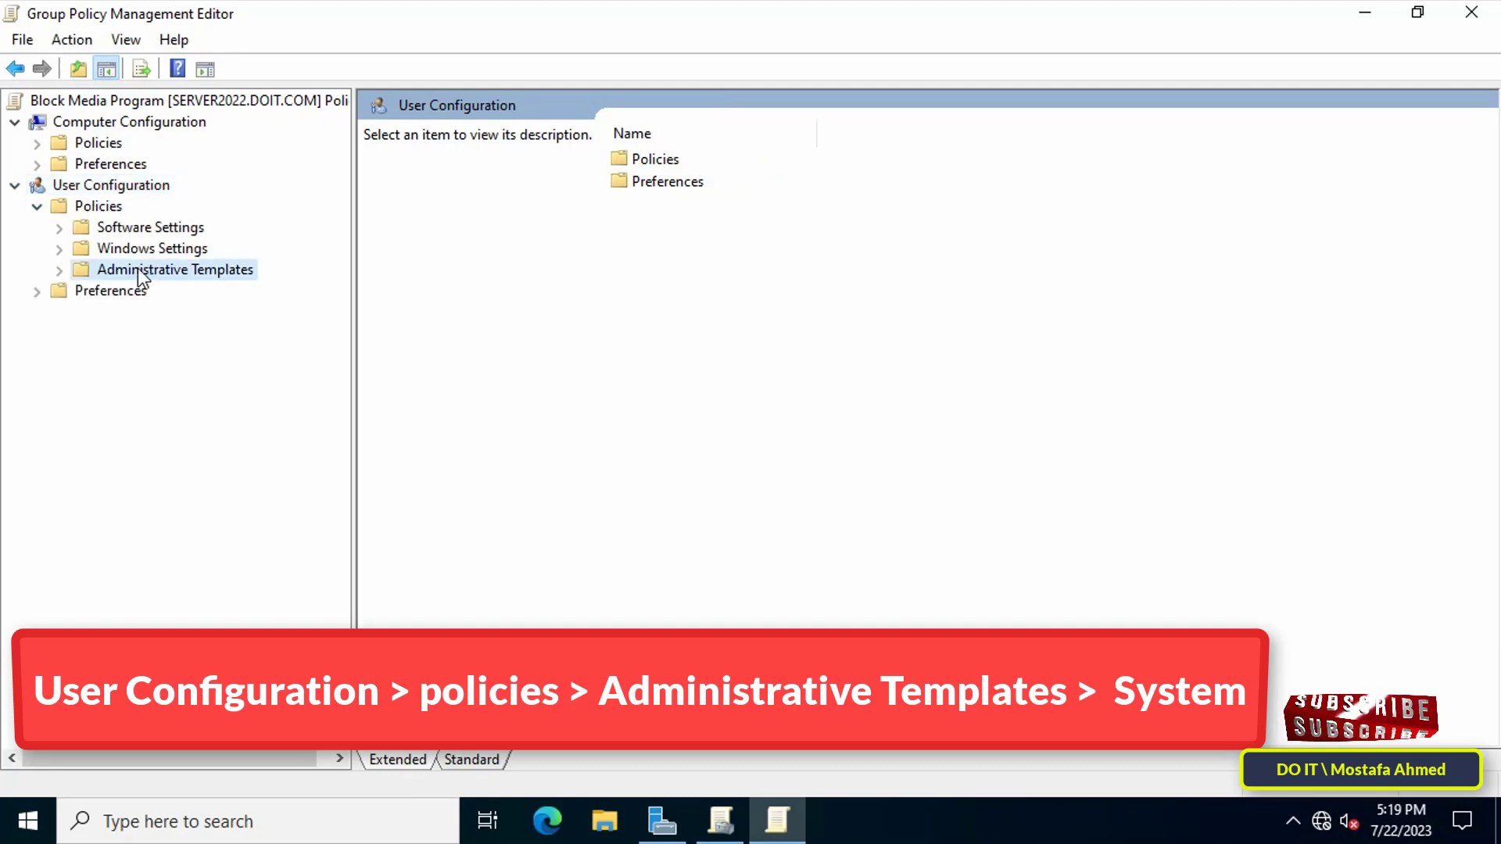
left_click(59, 270)
left_click(140, 397)
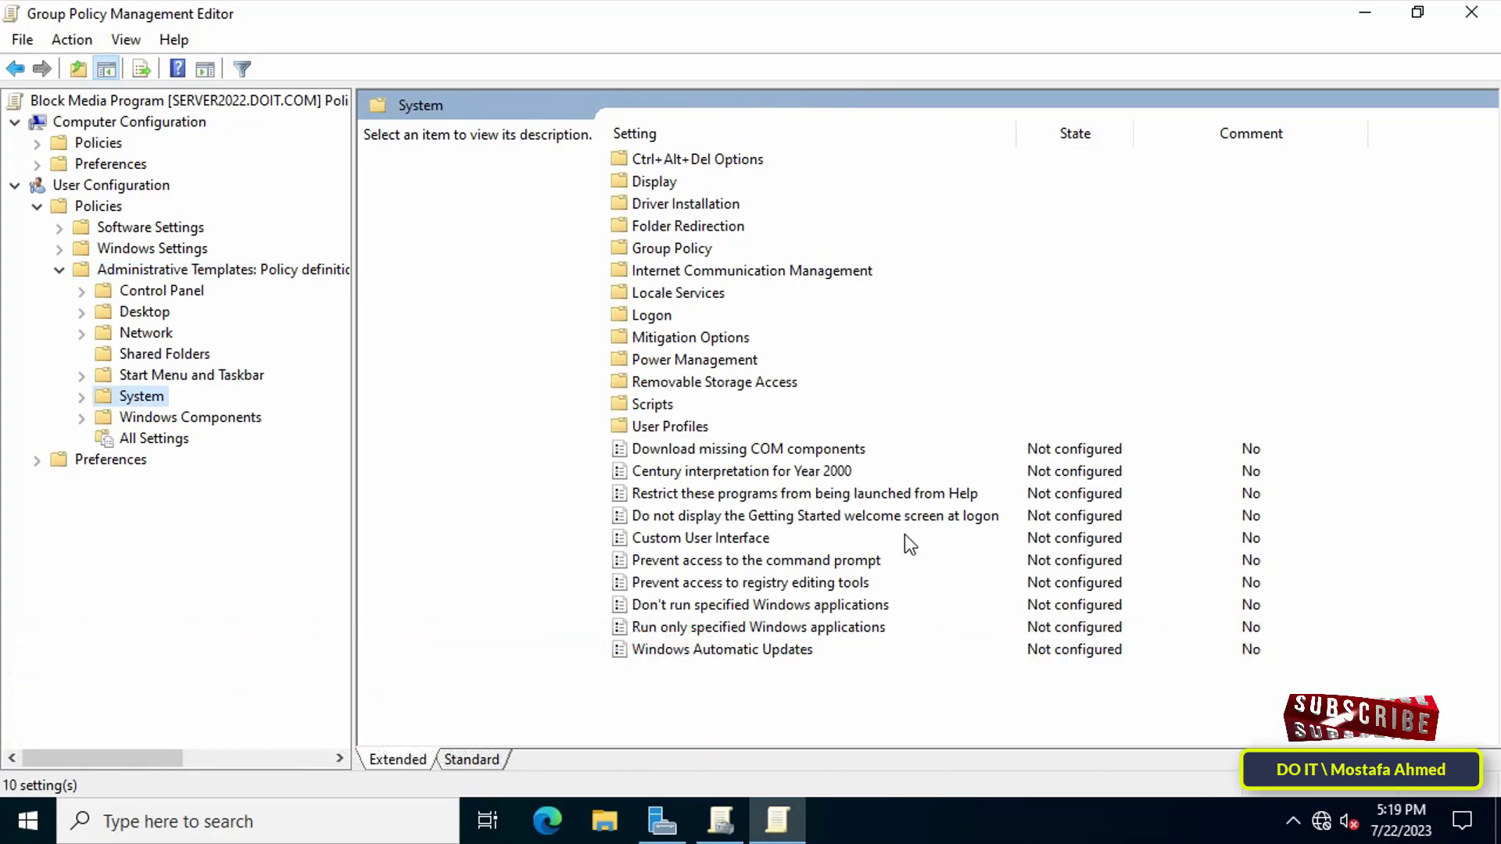
left_click(696, 607)
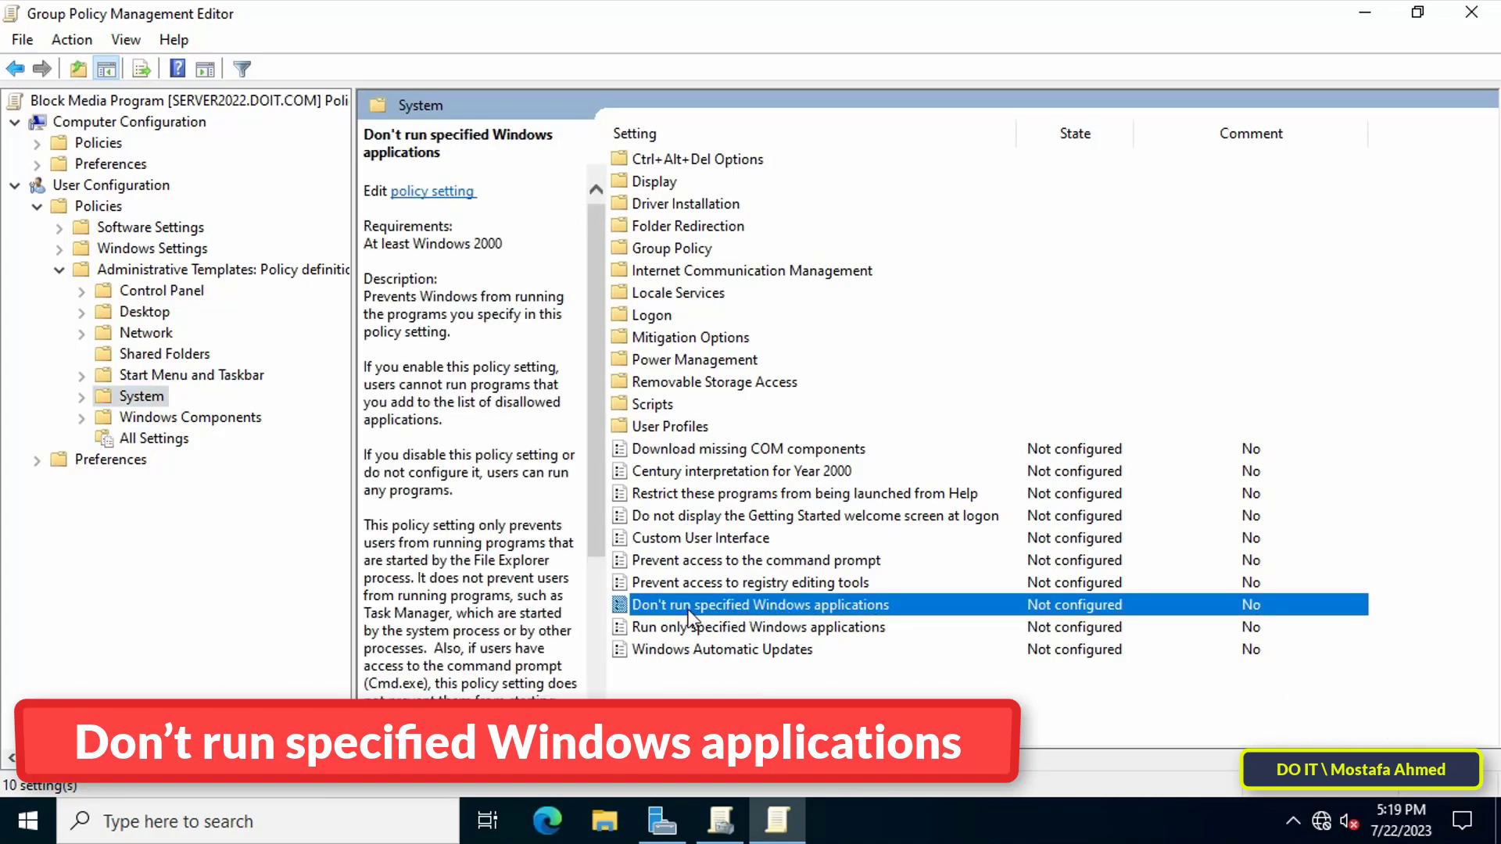
Set Don't run specified Windows applications to Enabled and open its empty Show Contents list
double_click(766, 607)
left_click_drag(844, 120, 1010, 35)
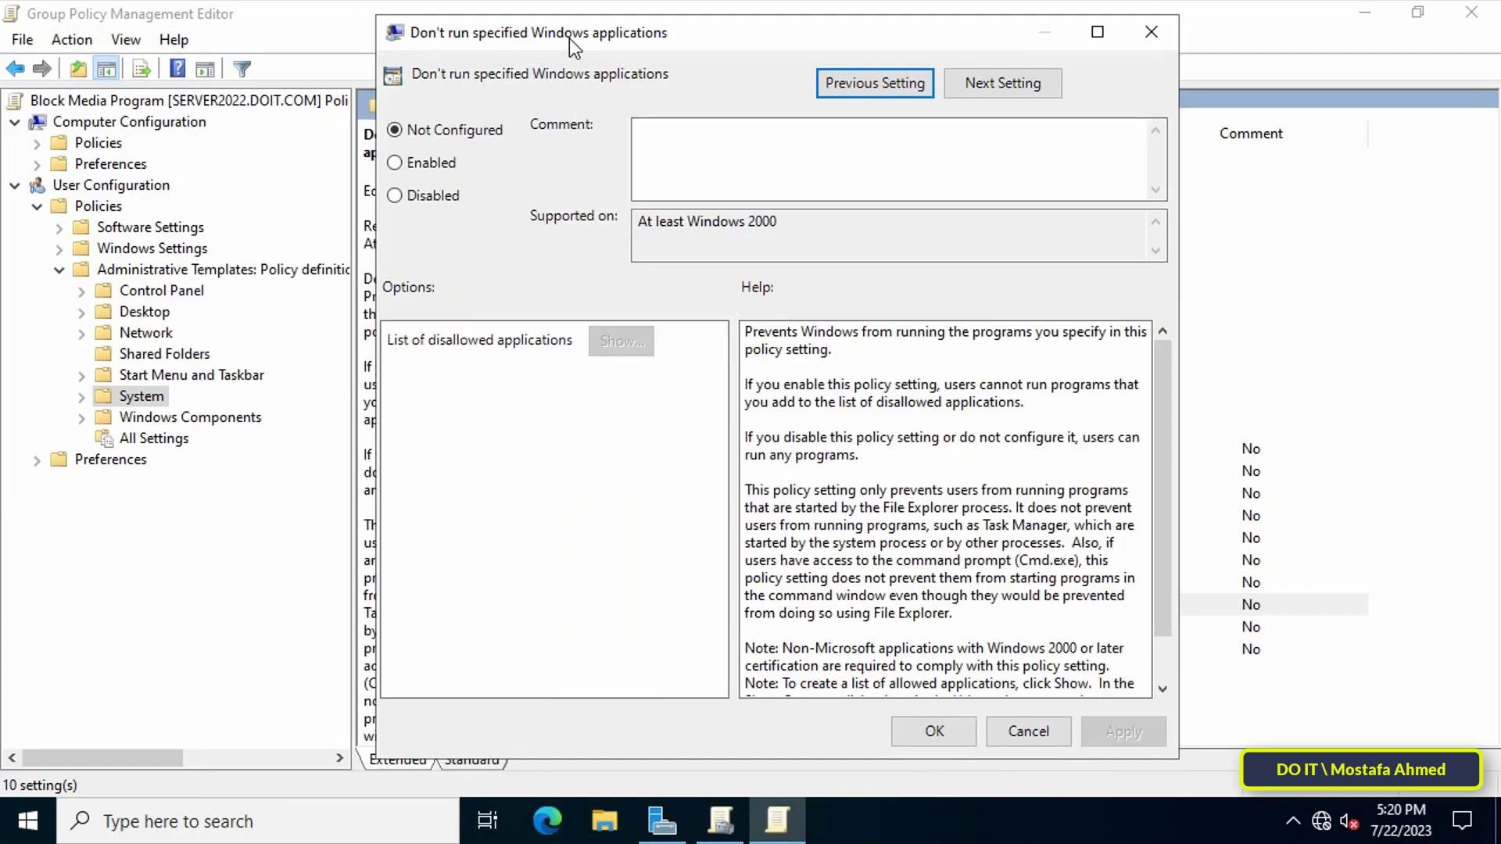
left_click(430, 166)
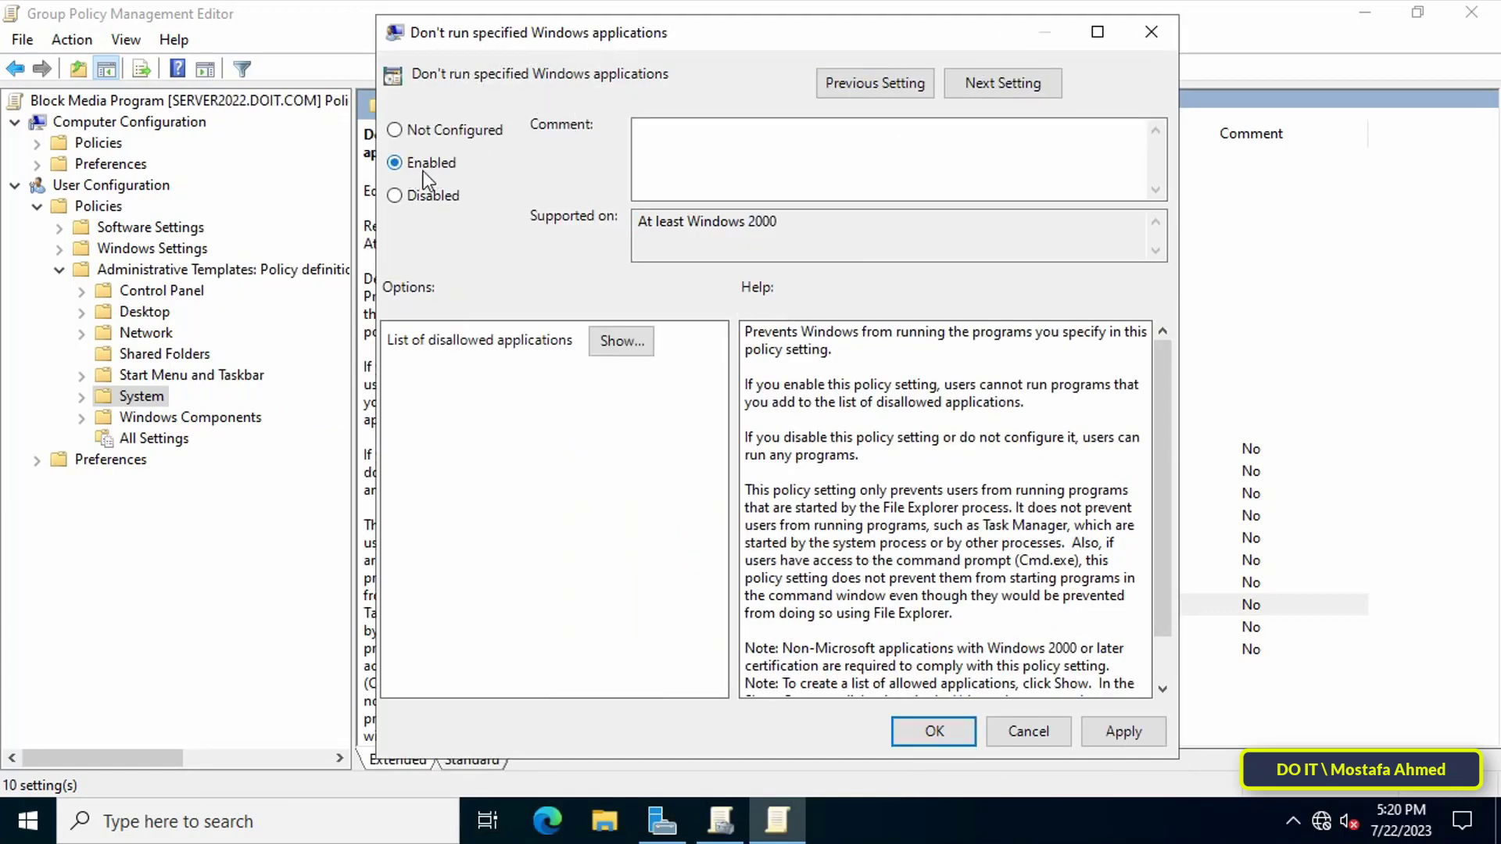
left_click(635, 354)
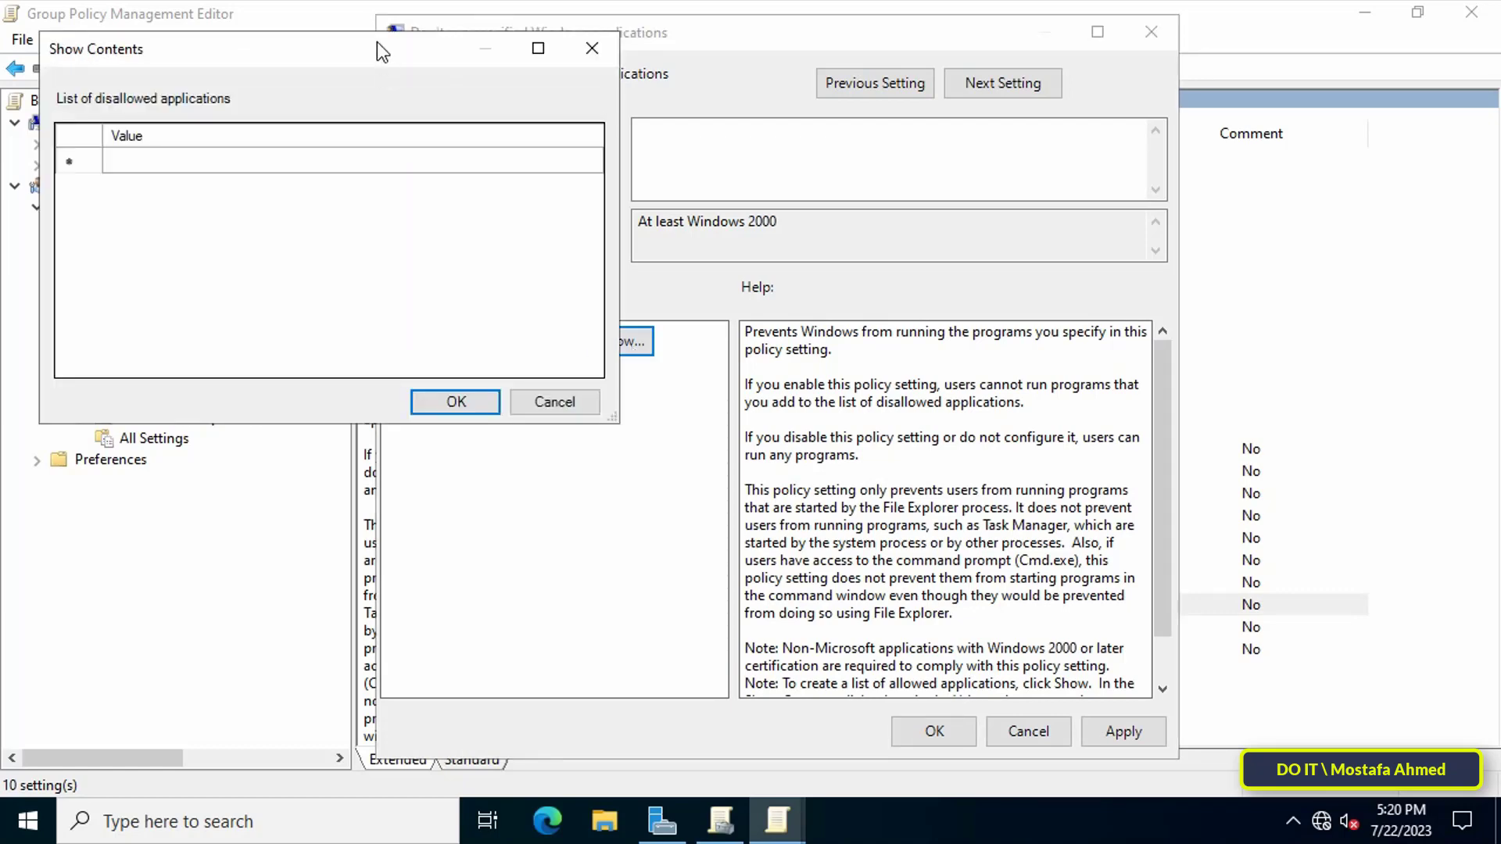
left_click_drag(377, 52, 830, 208)
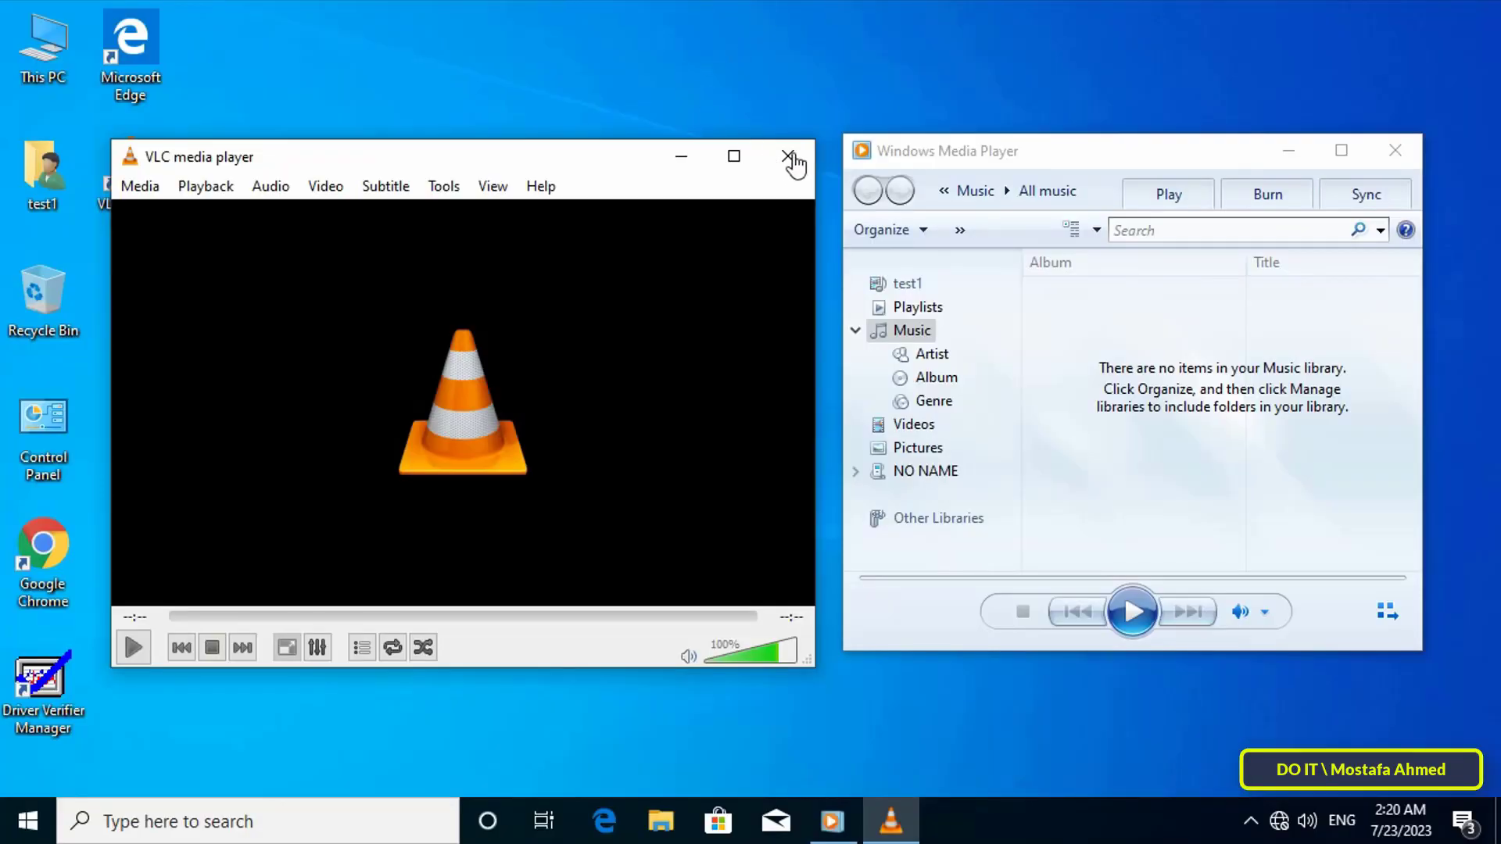
Close VLC media player and relaunch it from its desktop icon
left_click(789, 159)
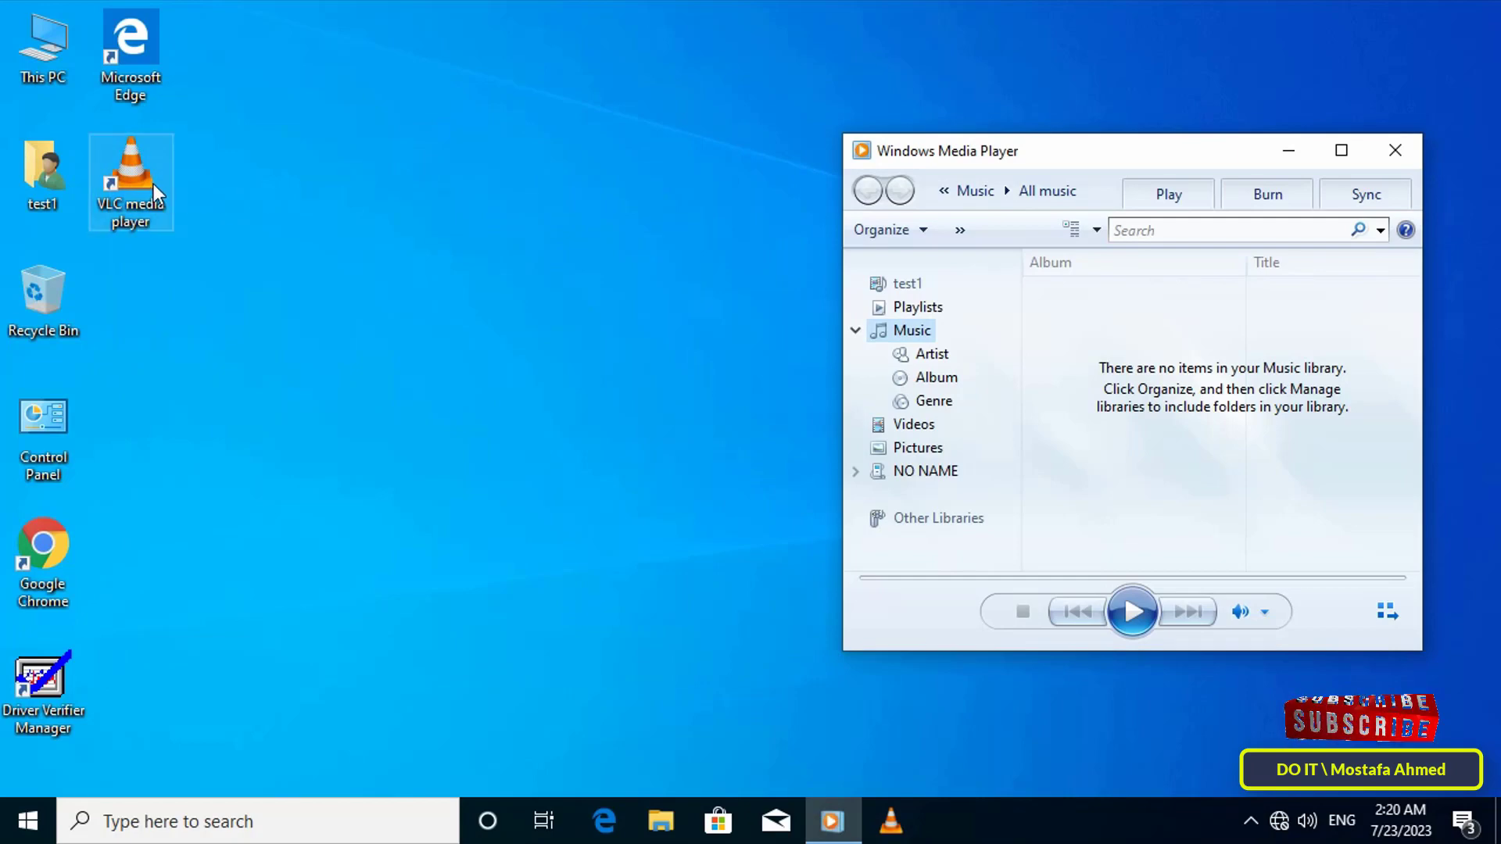
double_click(152, 185)
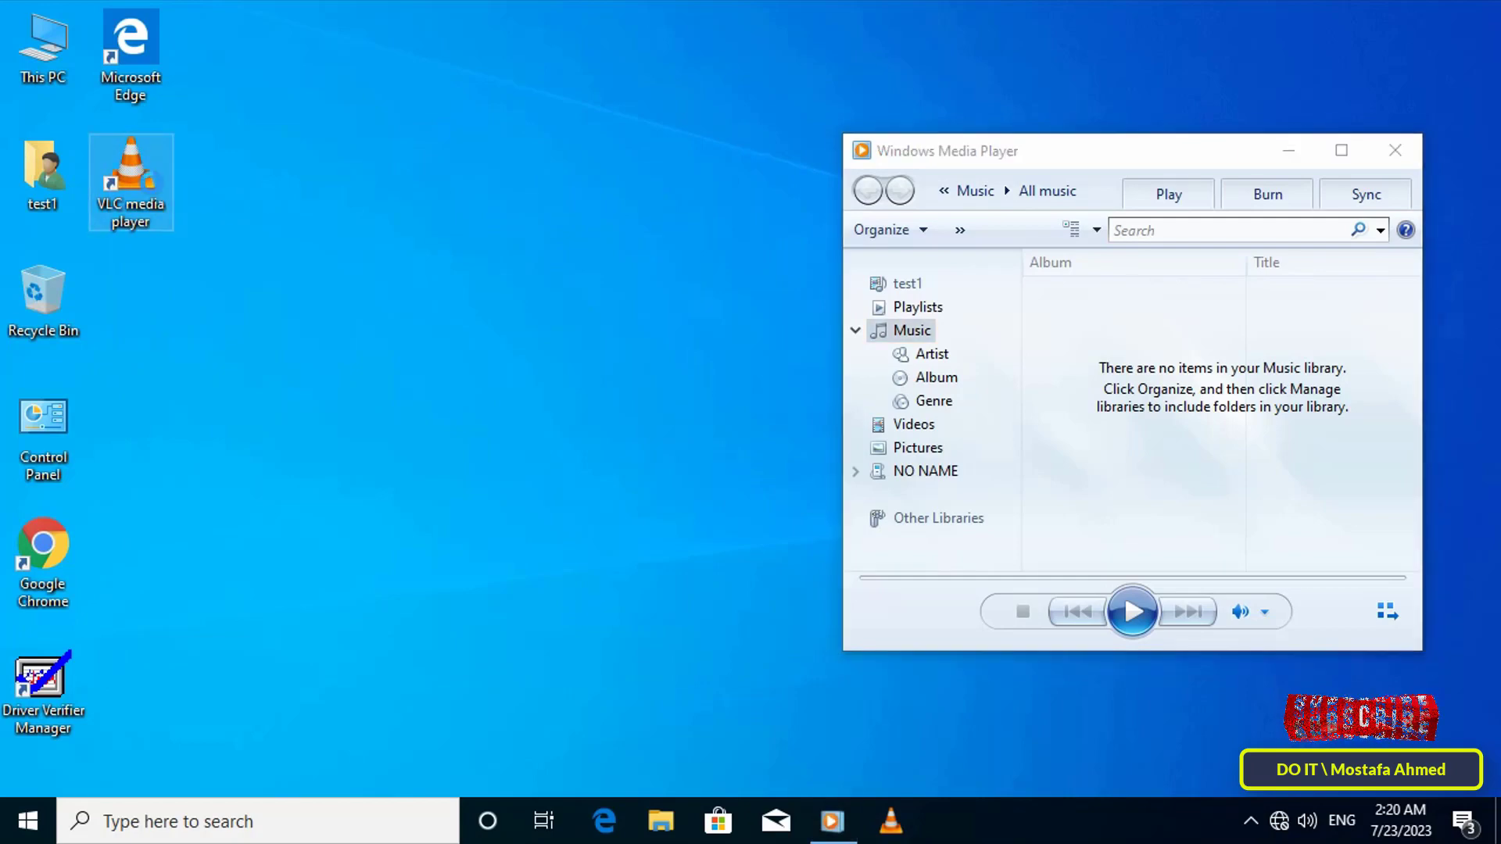
Read vlc.exe from the VLC shortcut's Target in its Properties, then cancel
right_click(152, 185)
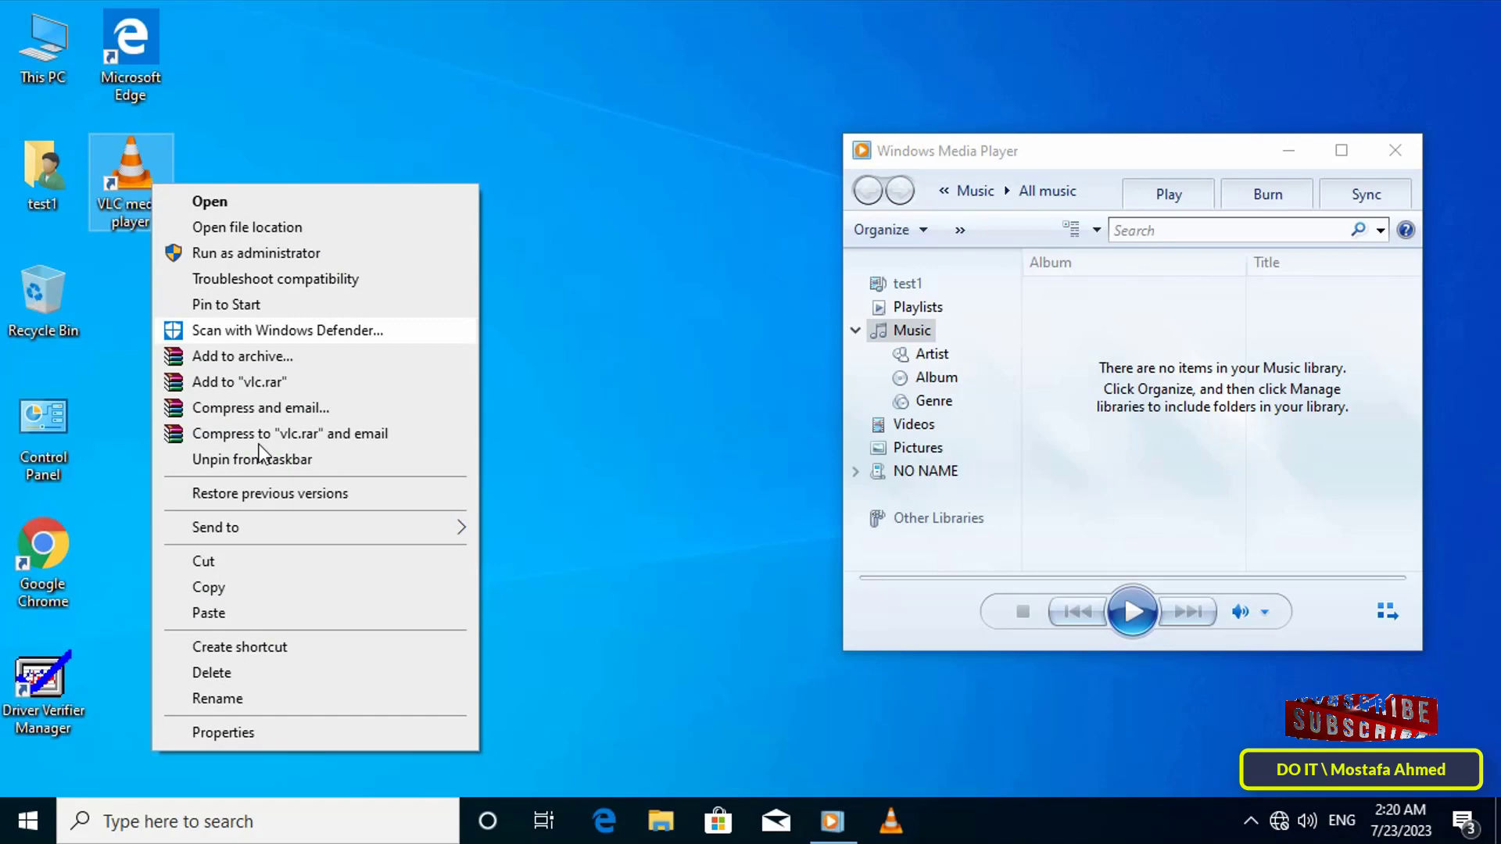
left_click(287, 735)
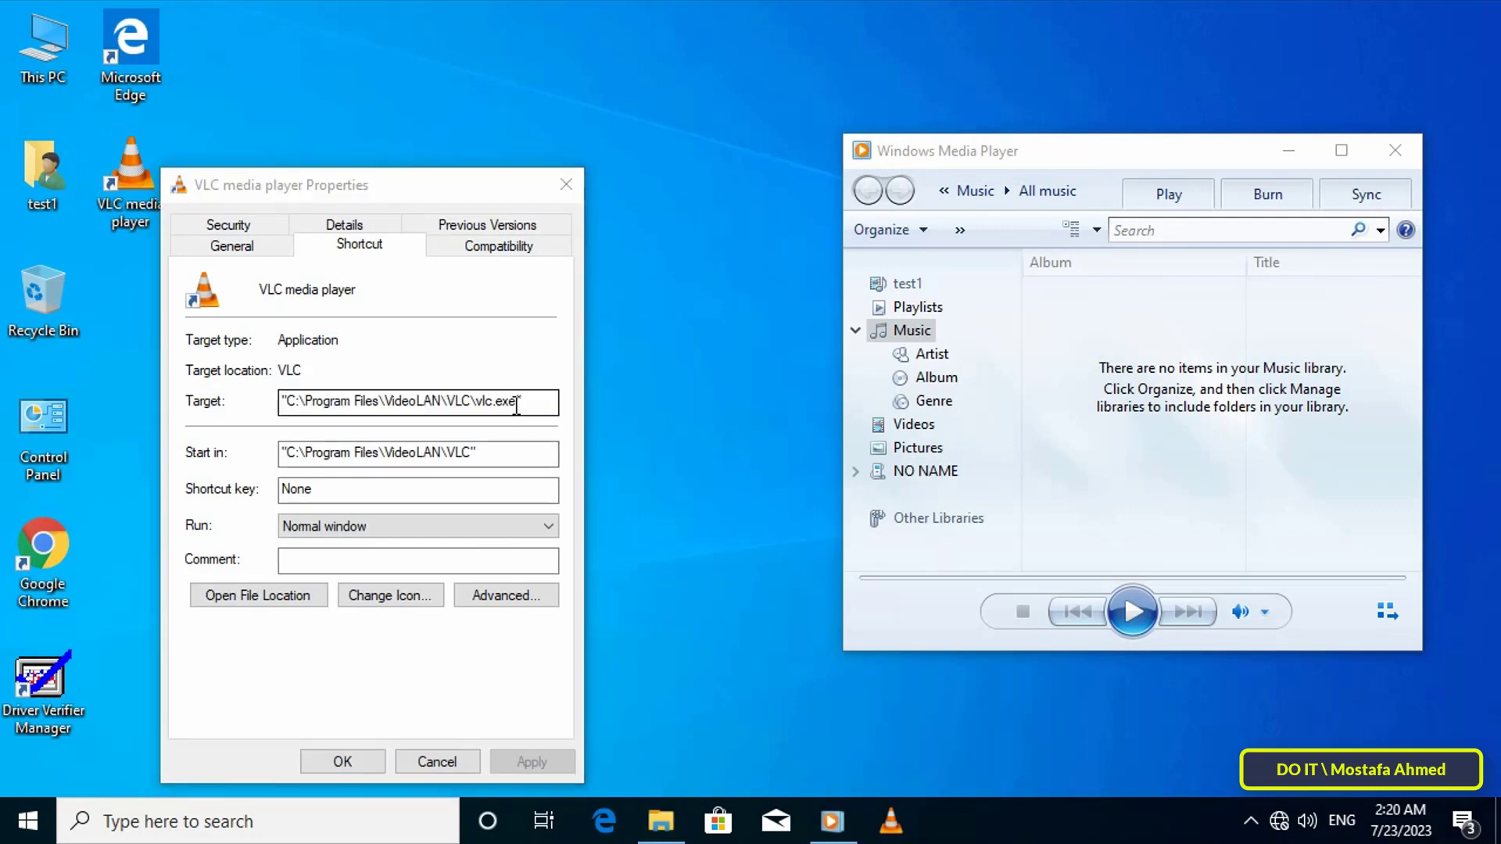
left_click_drag(518, 402, 494, 405)
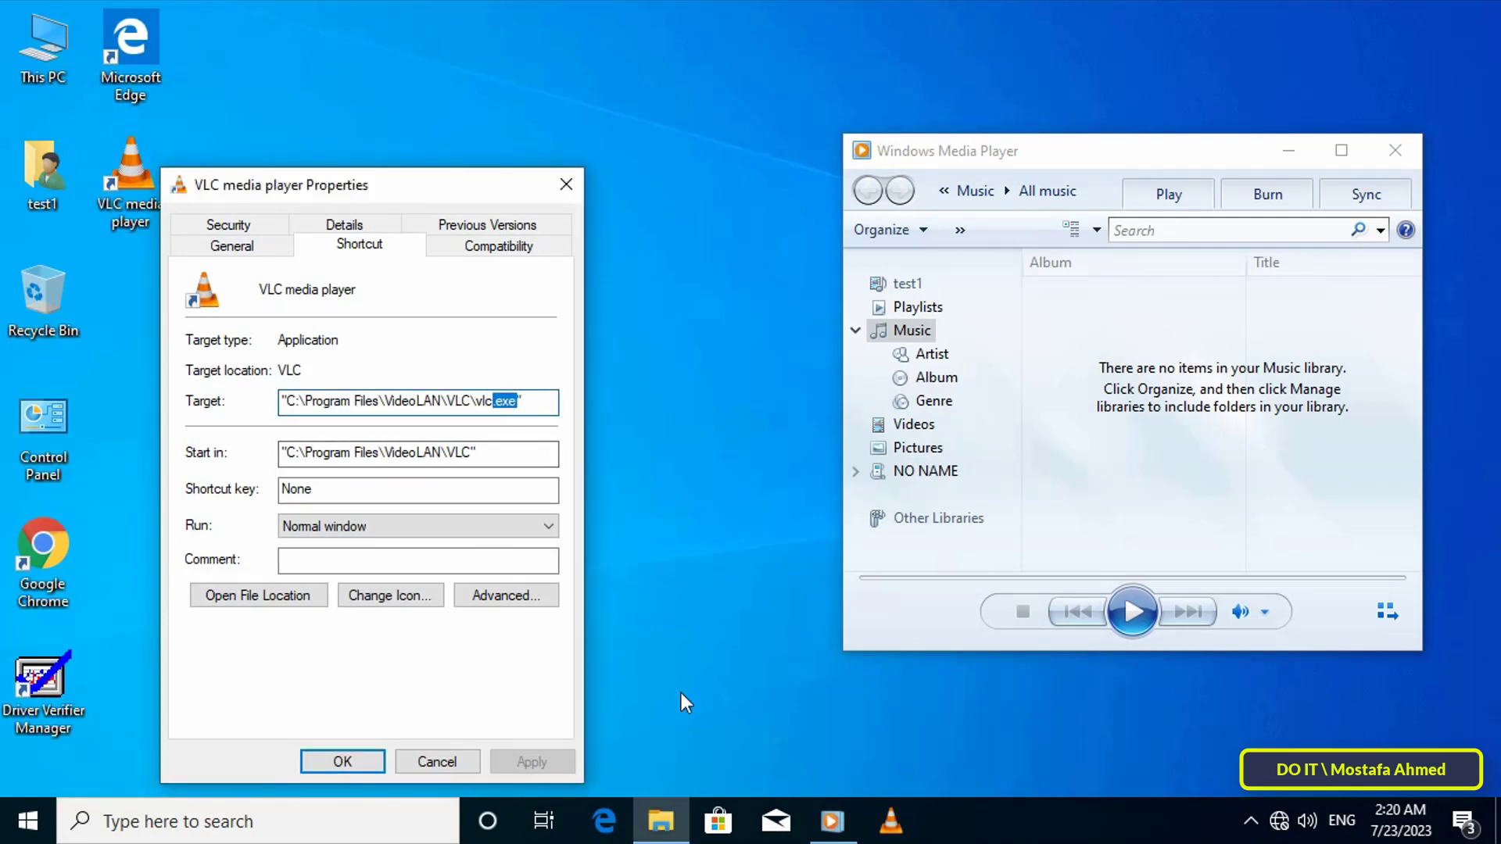
left_click(499, 408)
double_click(477, 401)
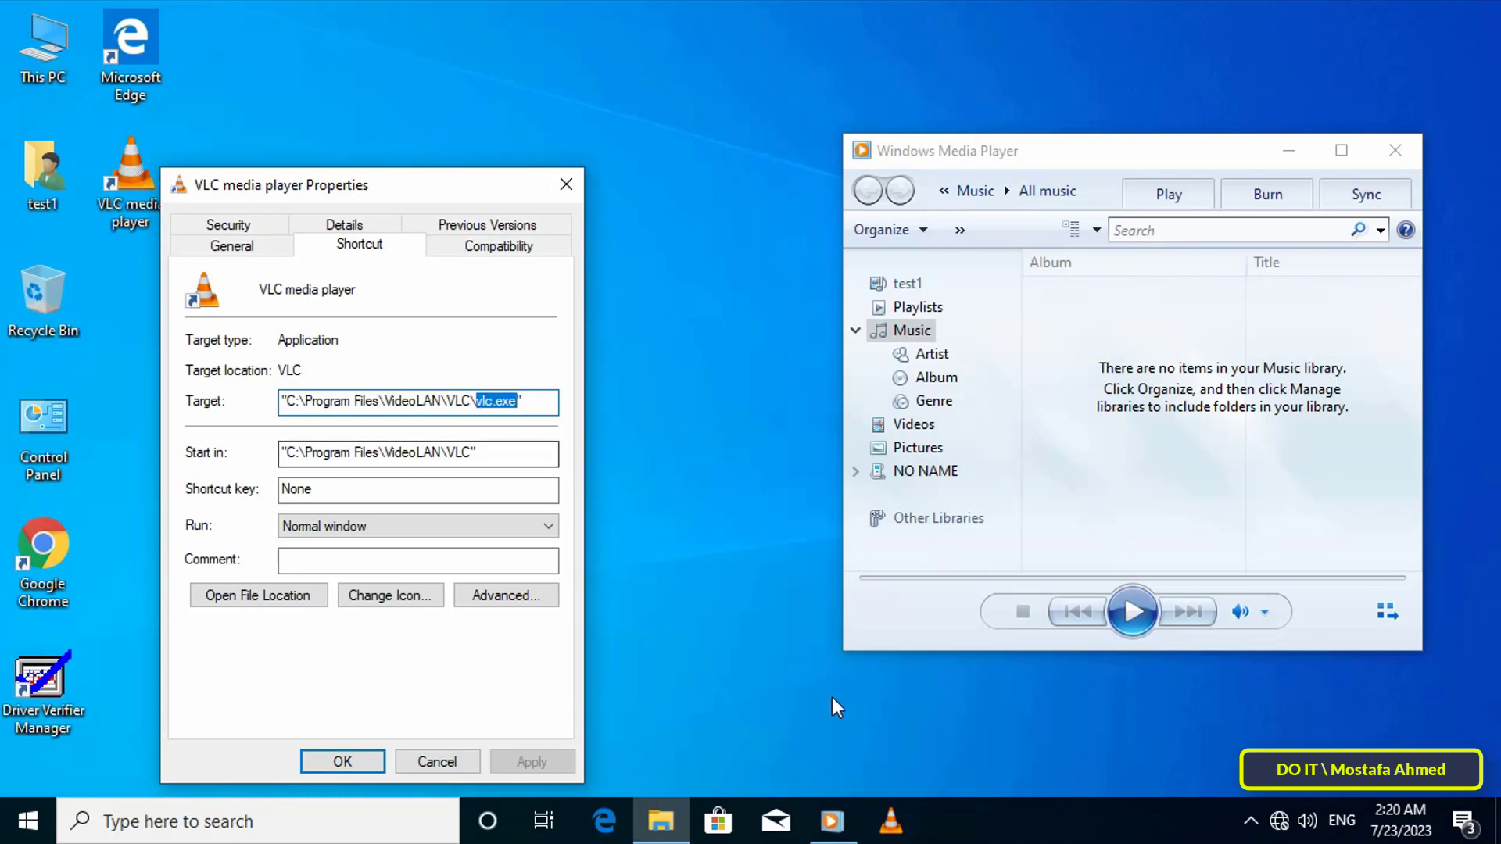
left_click(438, 762)
Close Windows Media Player and read wmplayer.exe from its shortcut's Target in Properties
left_click(1395, 150)
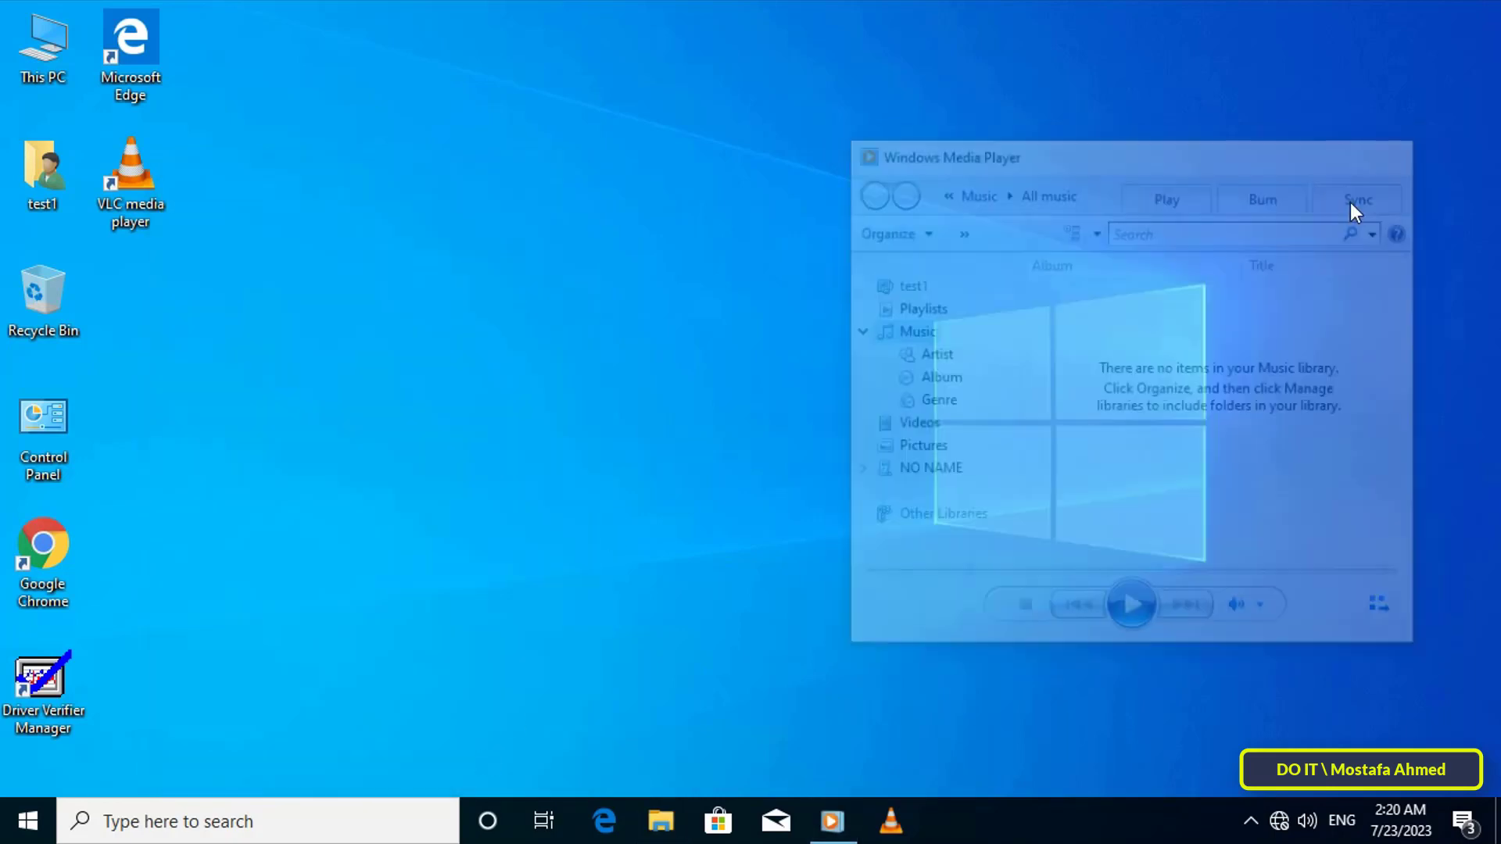
right_click(832, 821)
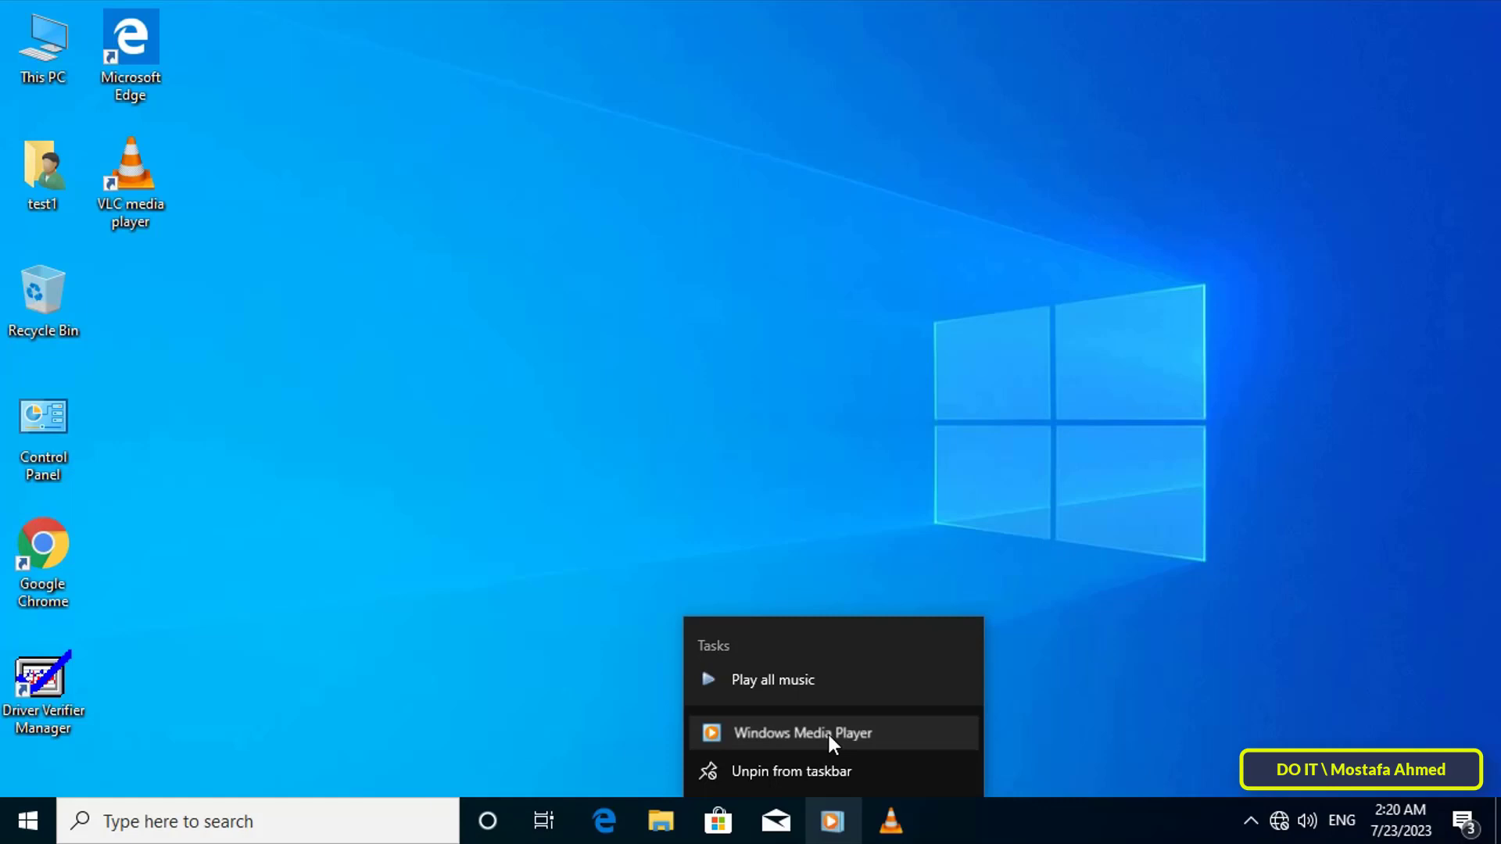
right_click(828, 735)
left_click(931, 707)
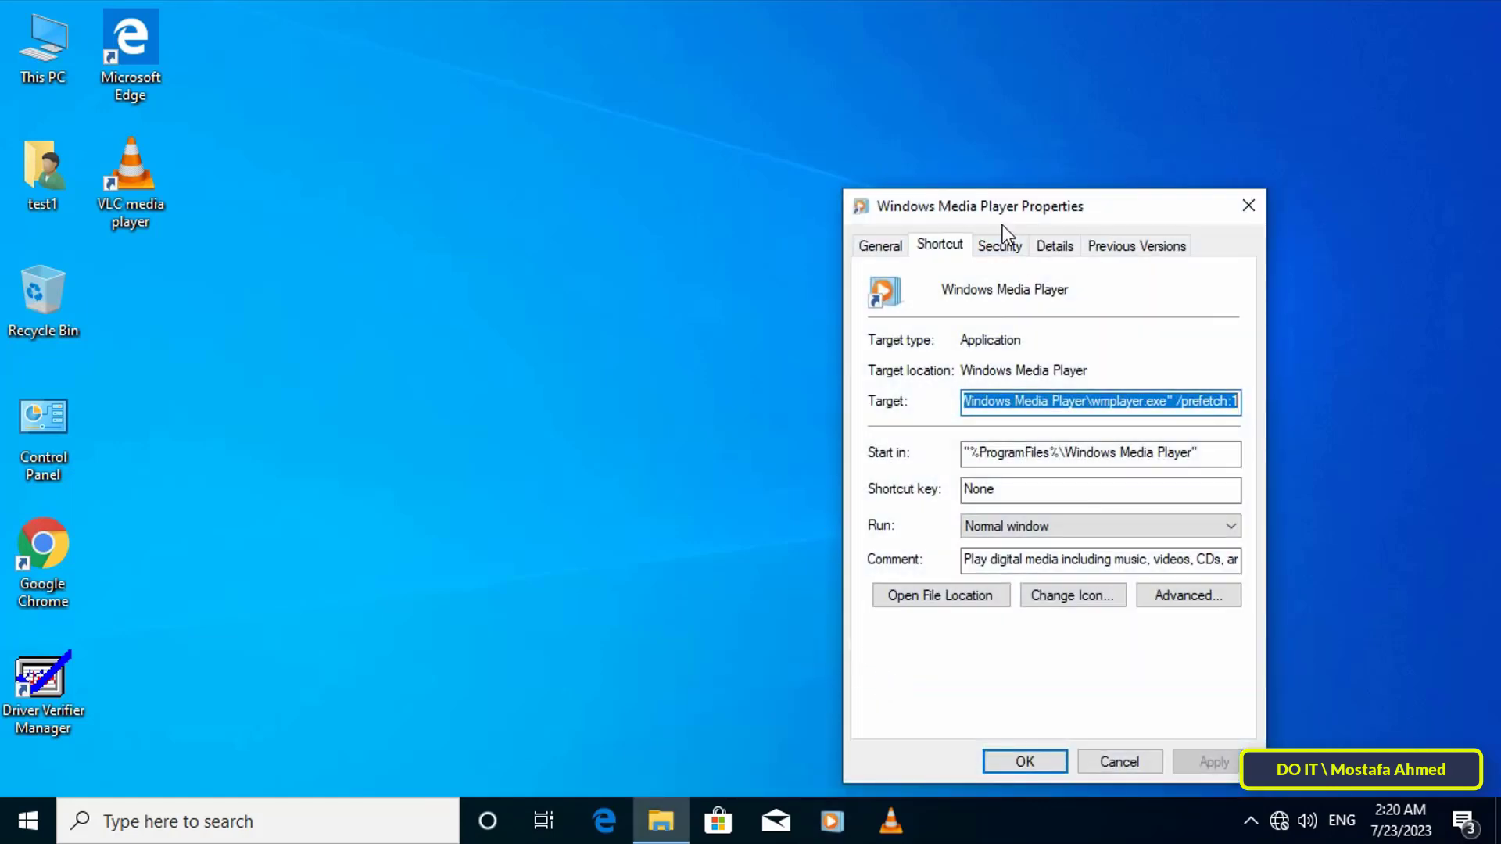
left_click_drag(1012, 200, 471, 93)
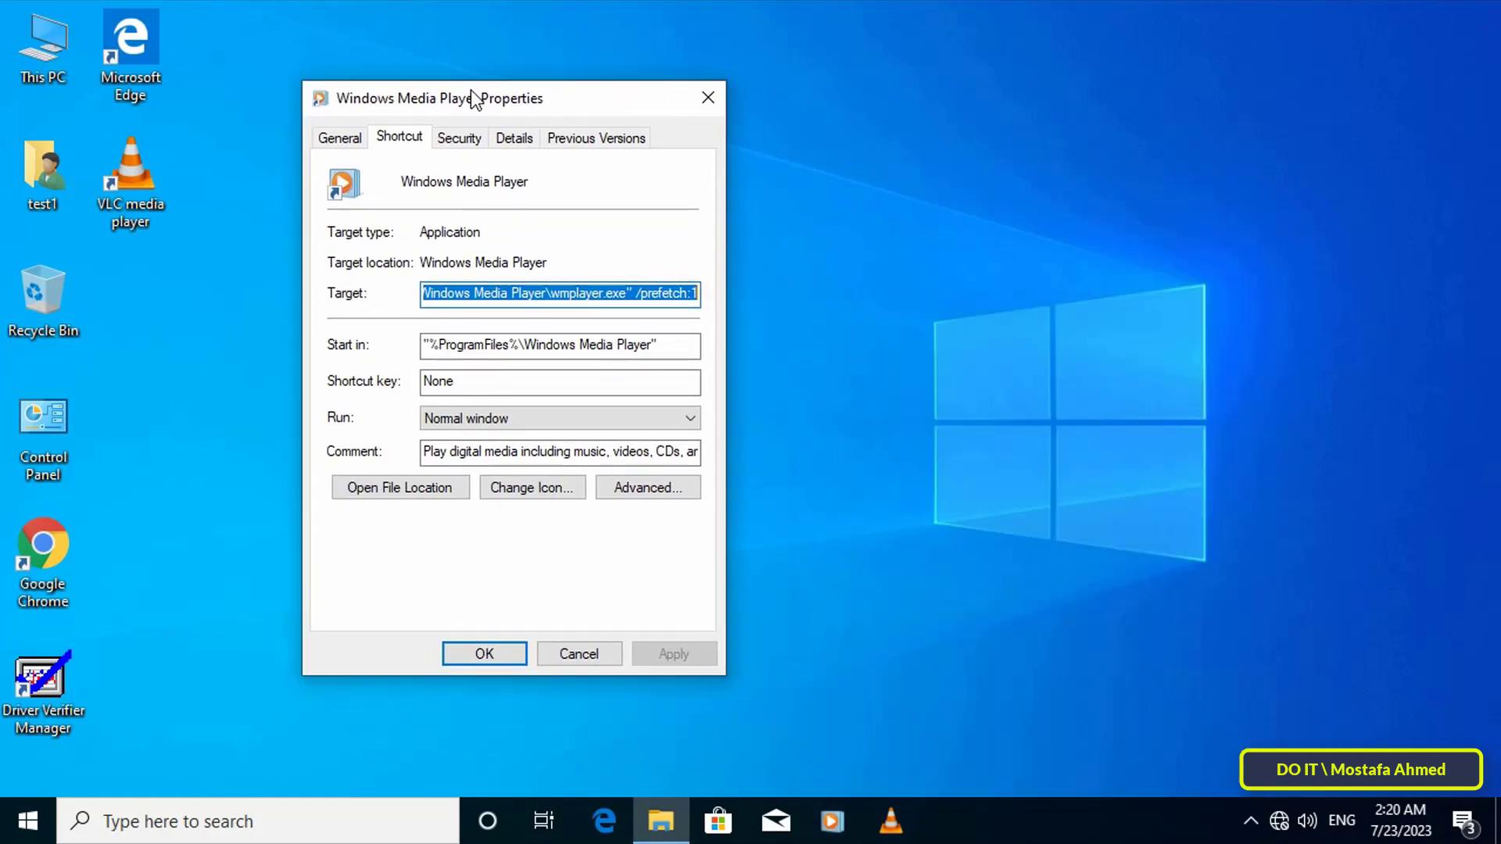
left_click(625, 301)
left_click_drag(626, 301, 550, 301)
left_click(580, 298)
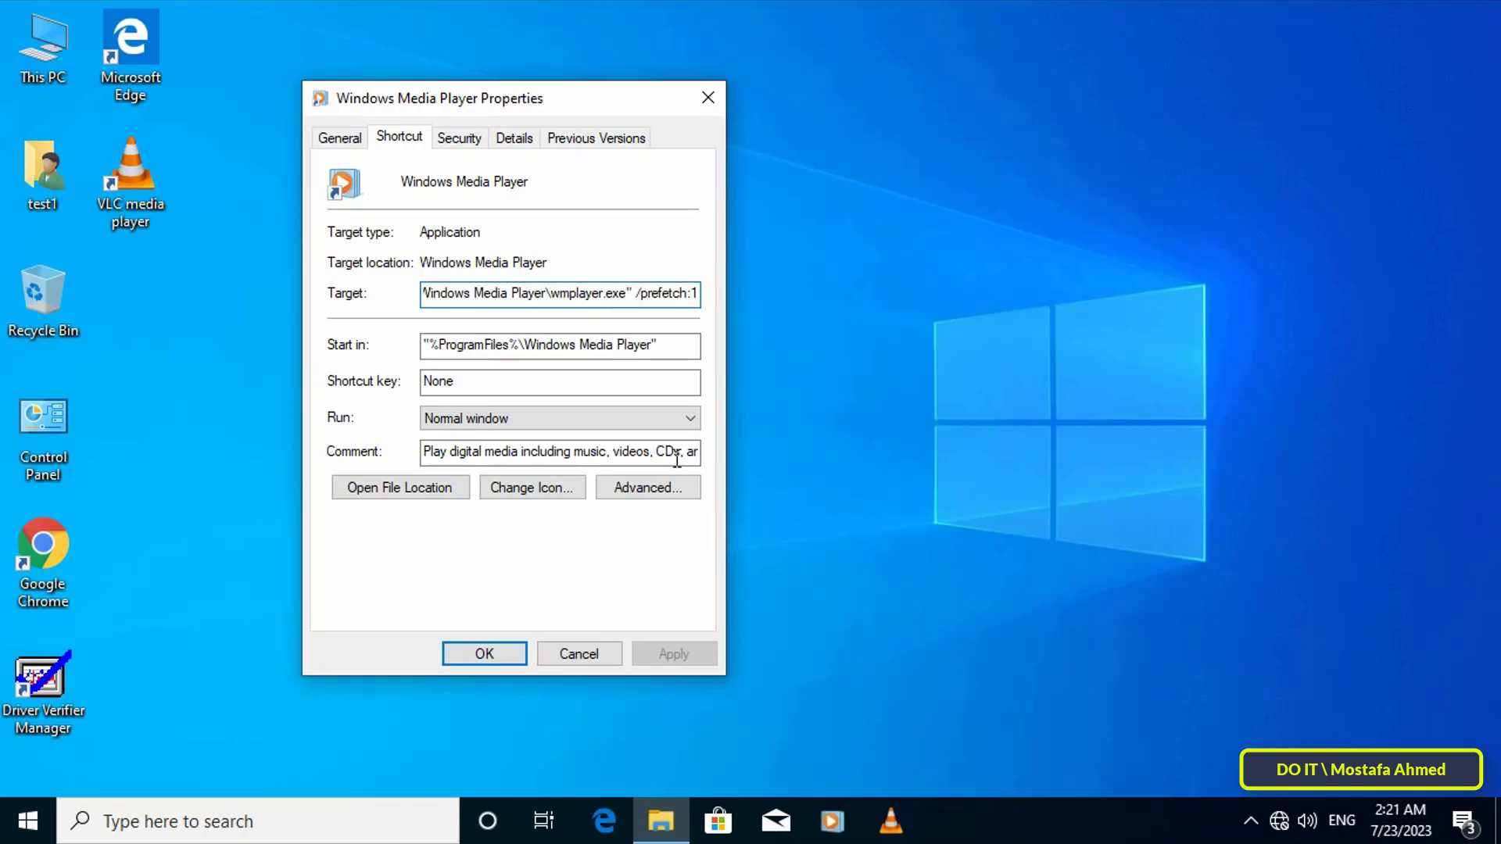
left_click(517, 649)
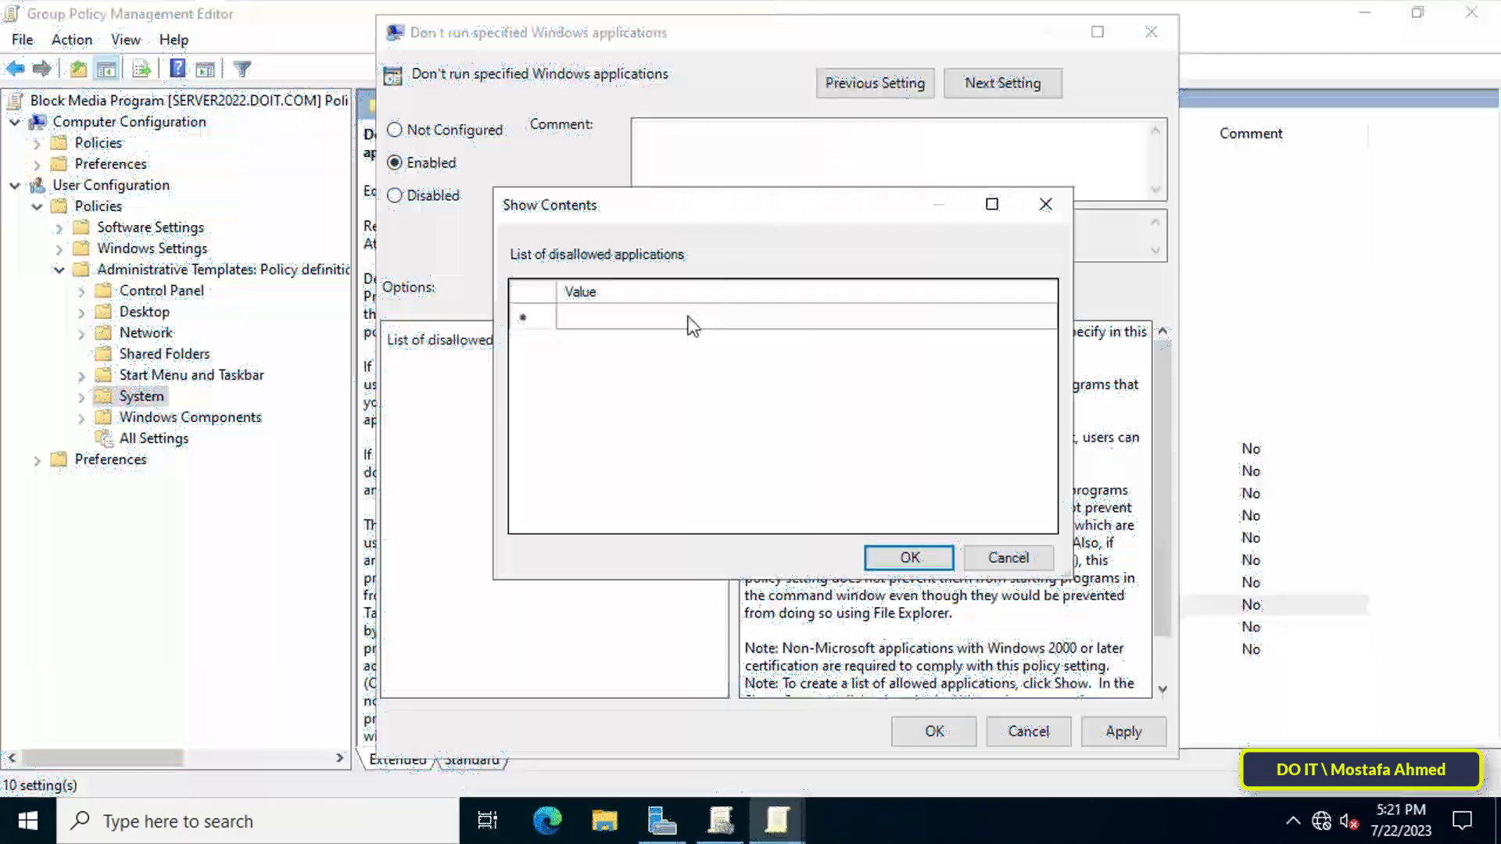
Add vlc.exe and wmplayer.exe to the disallowed list and save the enabled policy
left_click(688, 319)
type("vlc")
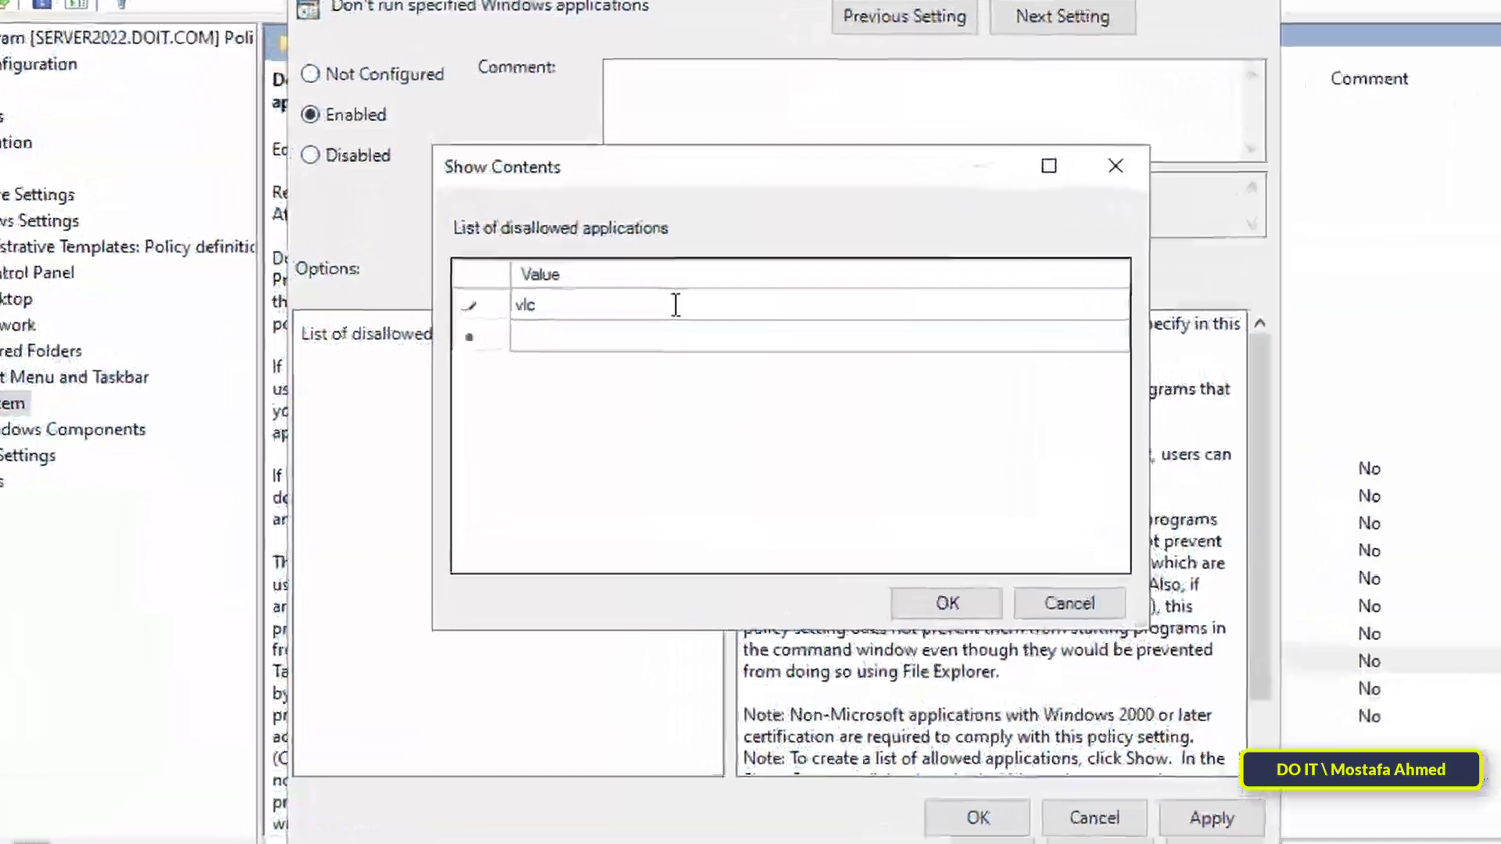
type(".exe")
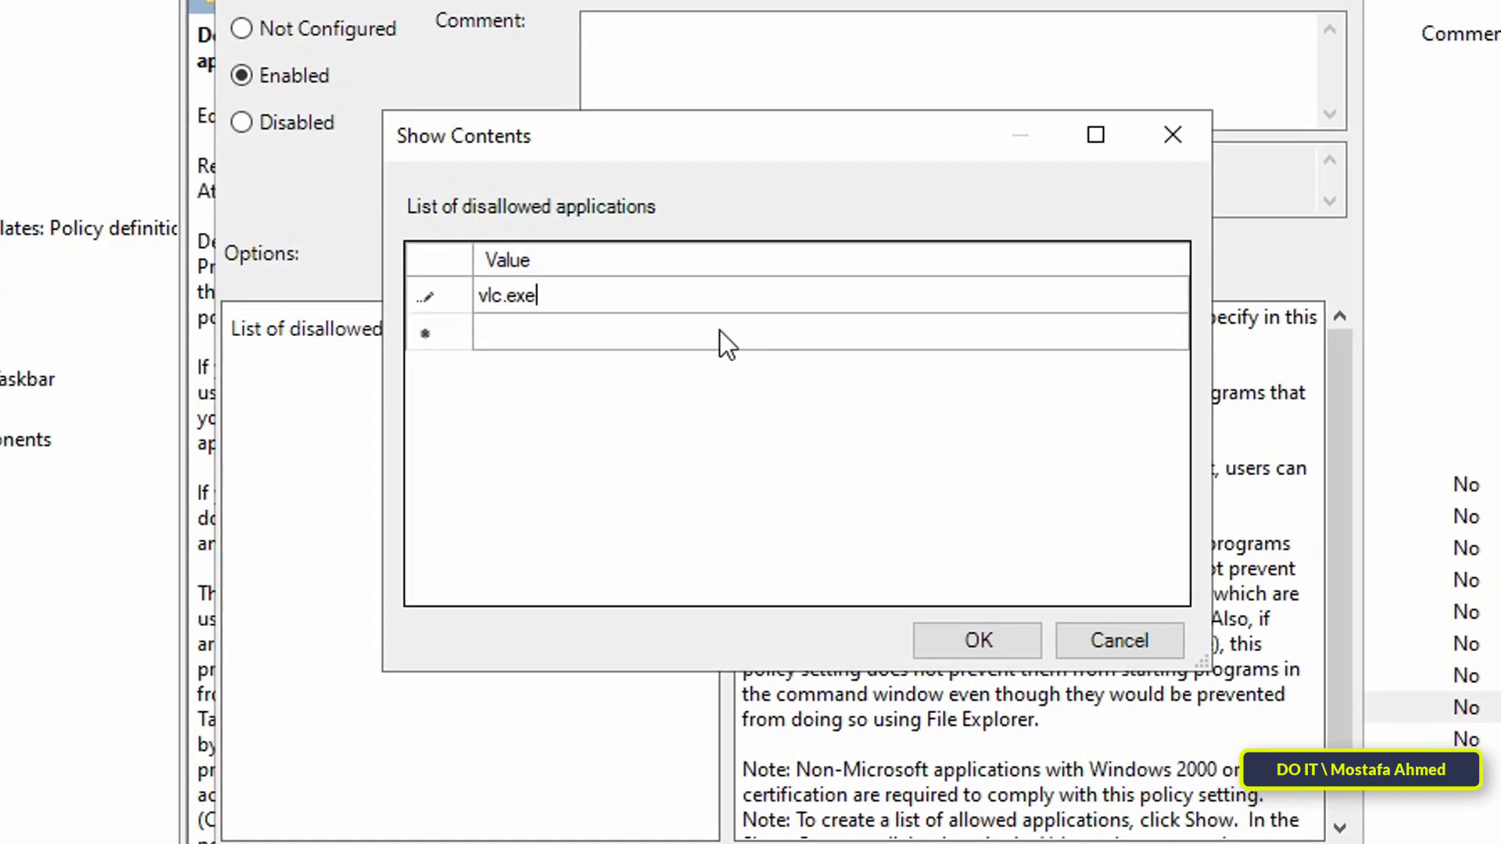
left_click(719, 329)
type("wmp")
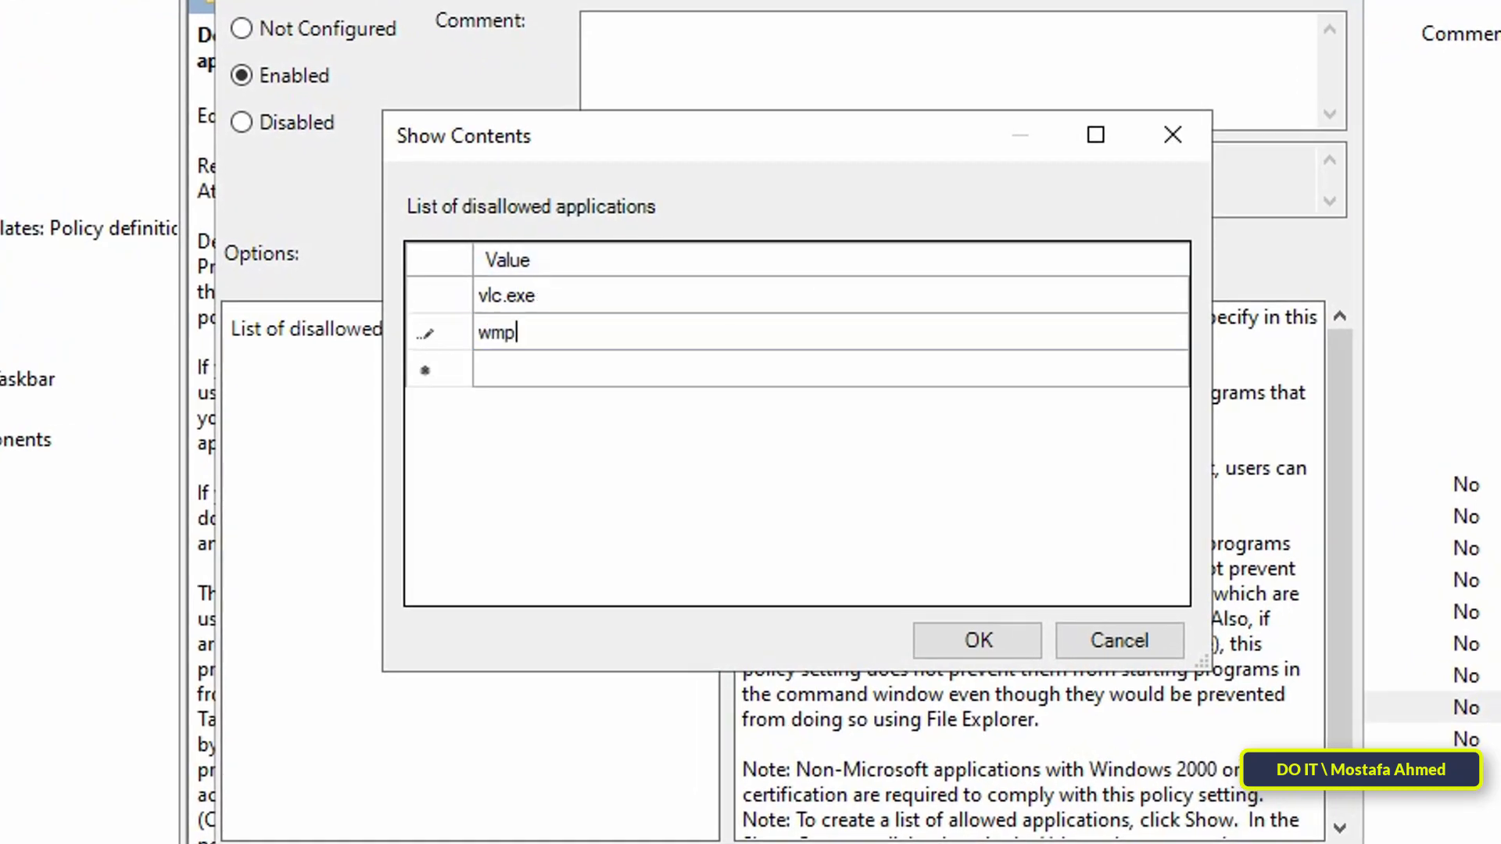
type("layer.ex")
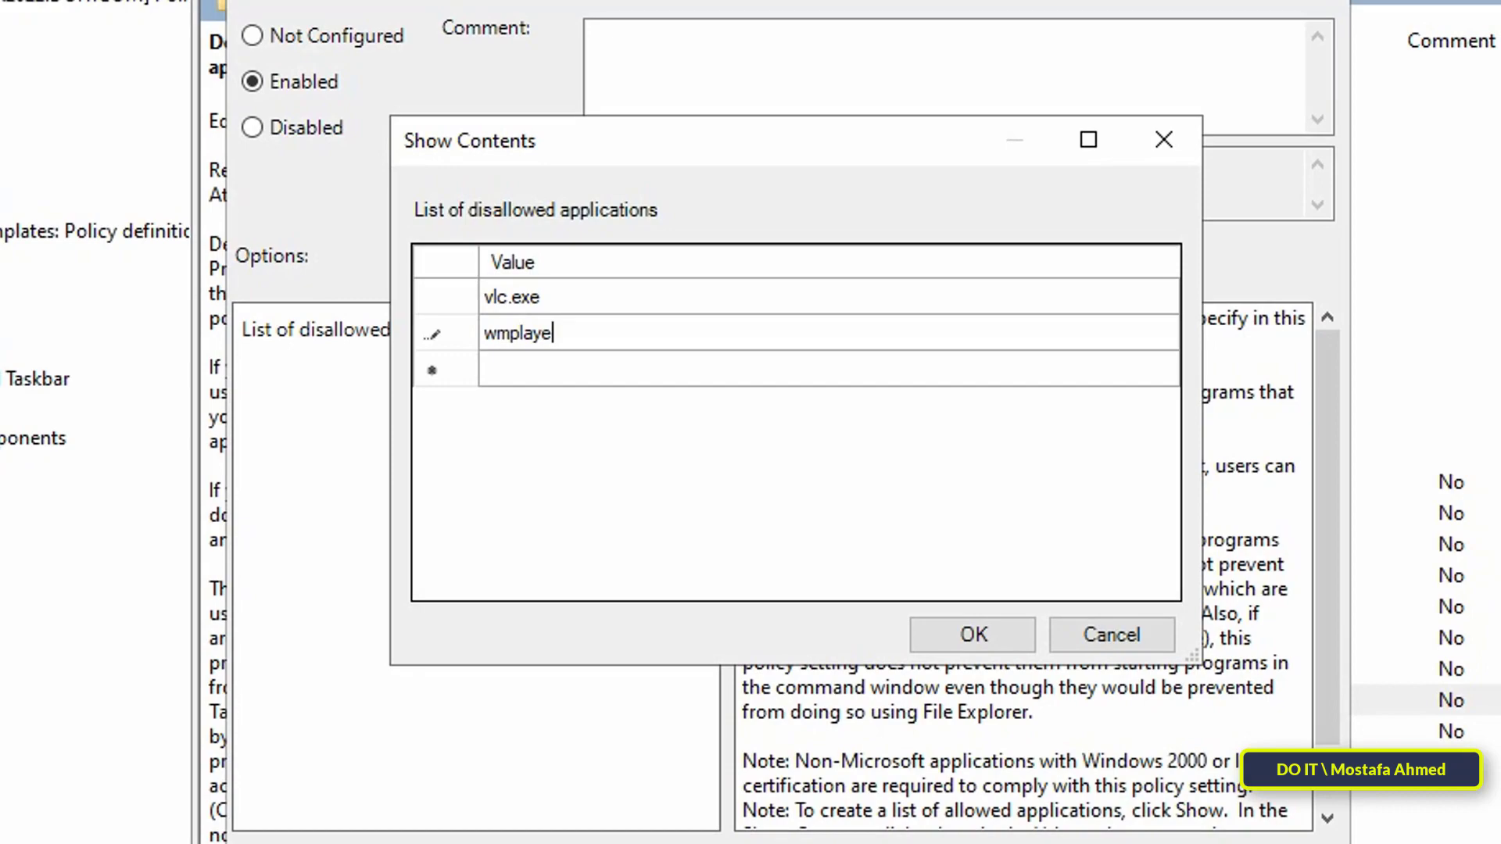
type("e")
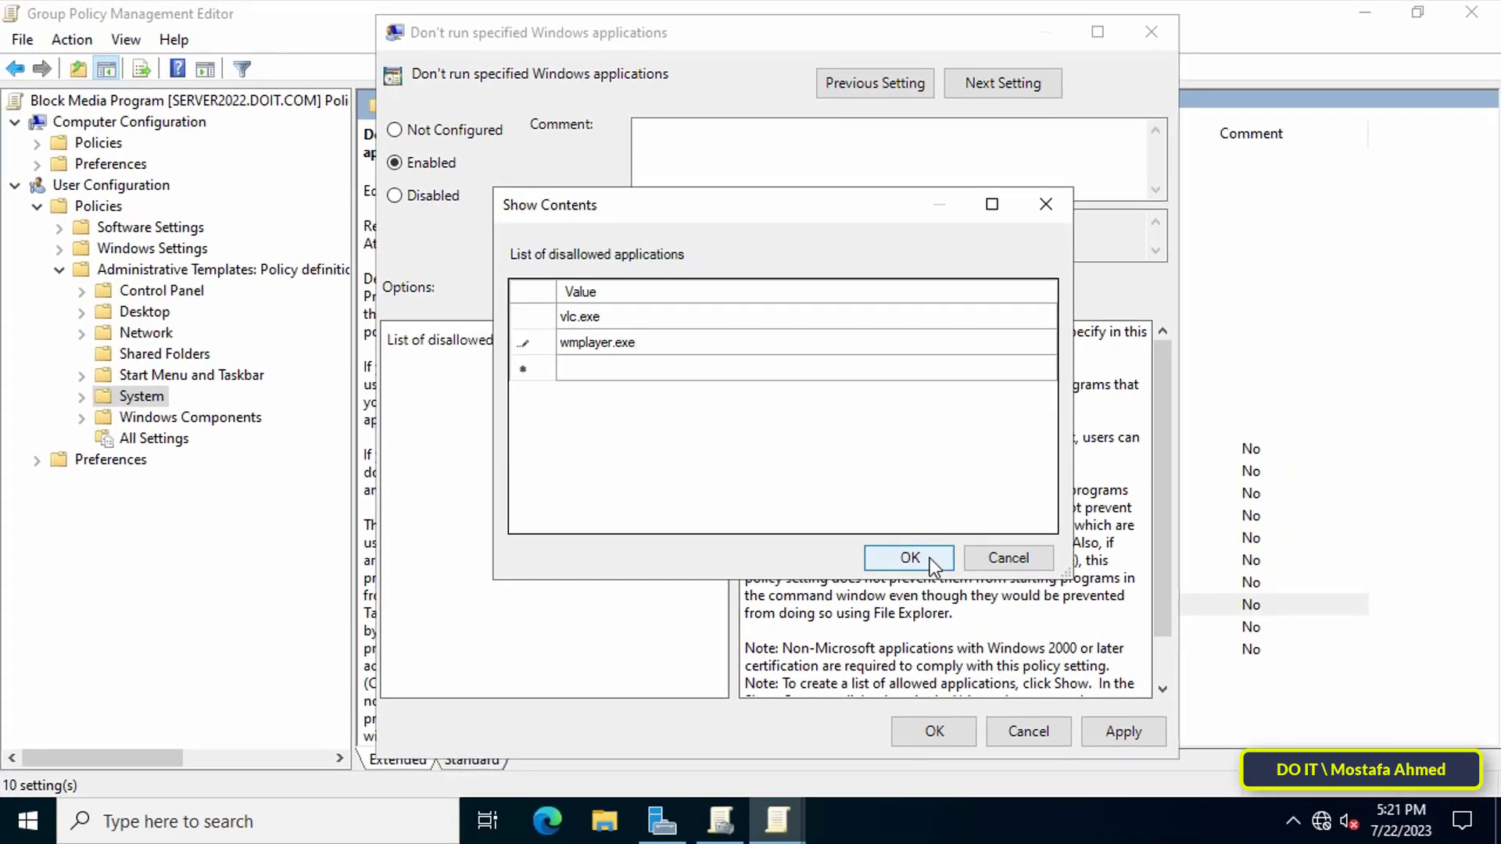
left_click(910, 557)
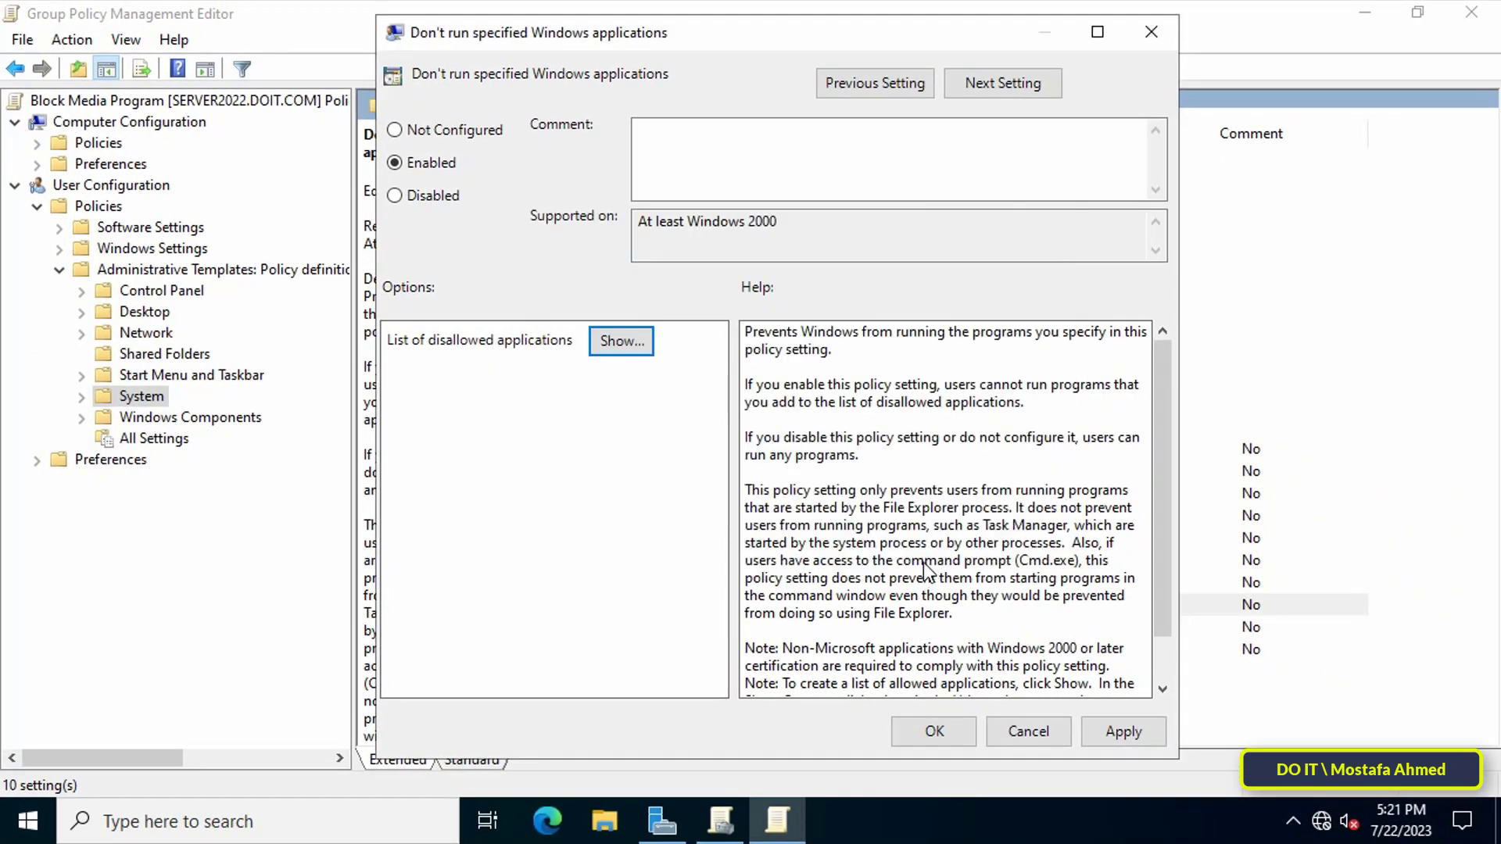
left_click(1151, 738)
left_click(964, 730)
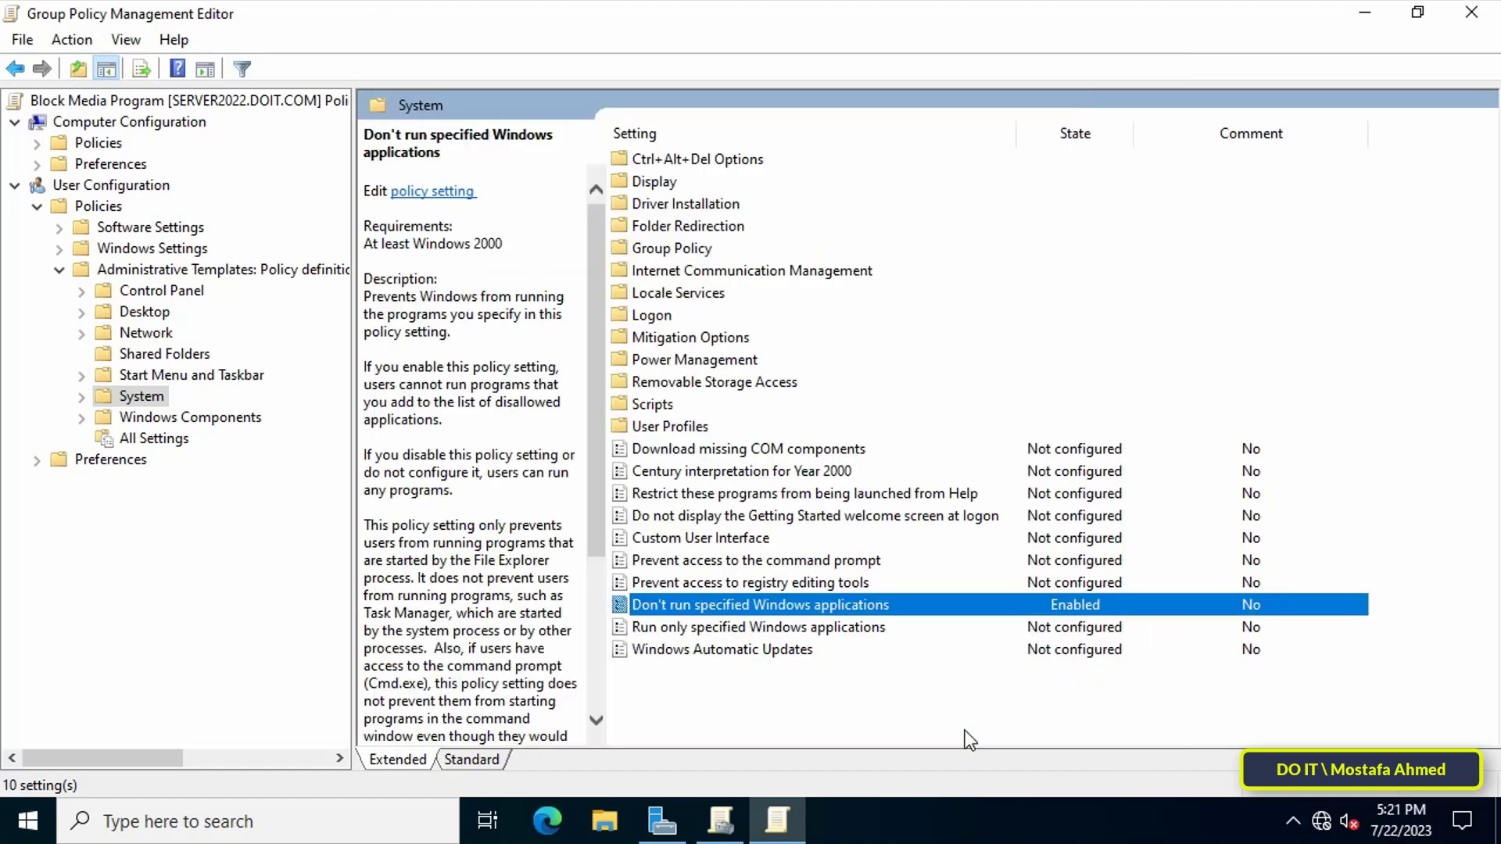
Close Group Policy Management Editor, Group Policy Management and Server Manager
left_click(1472, 12)
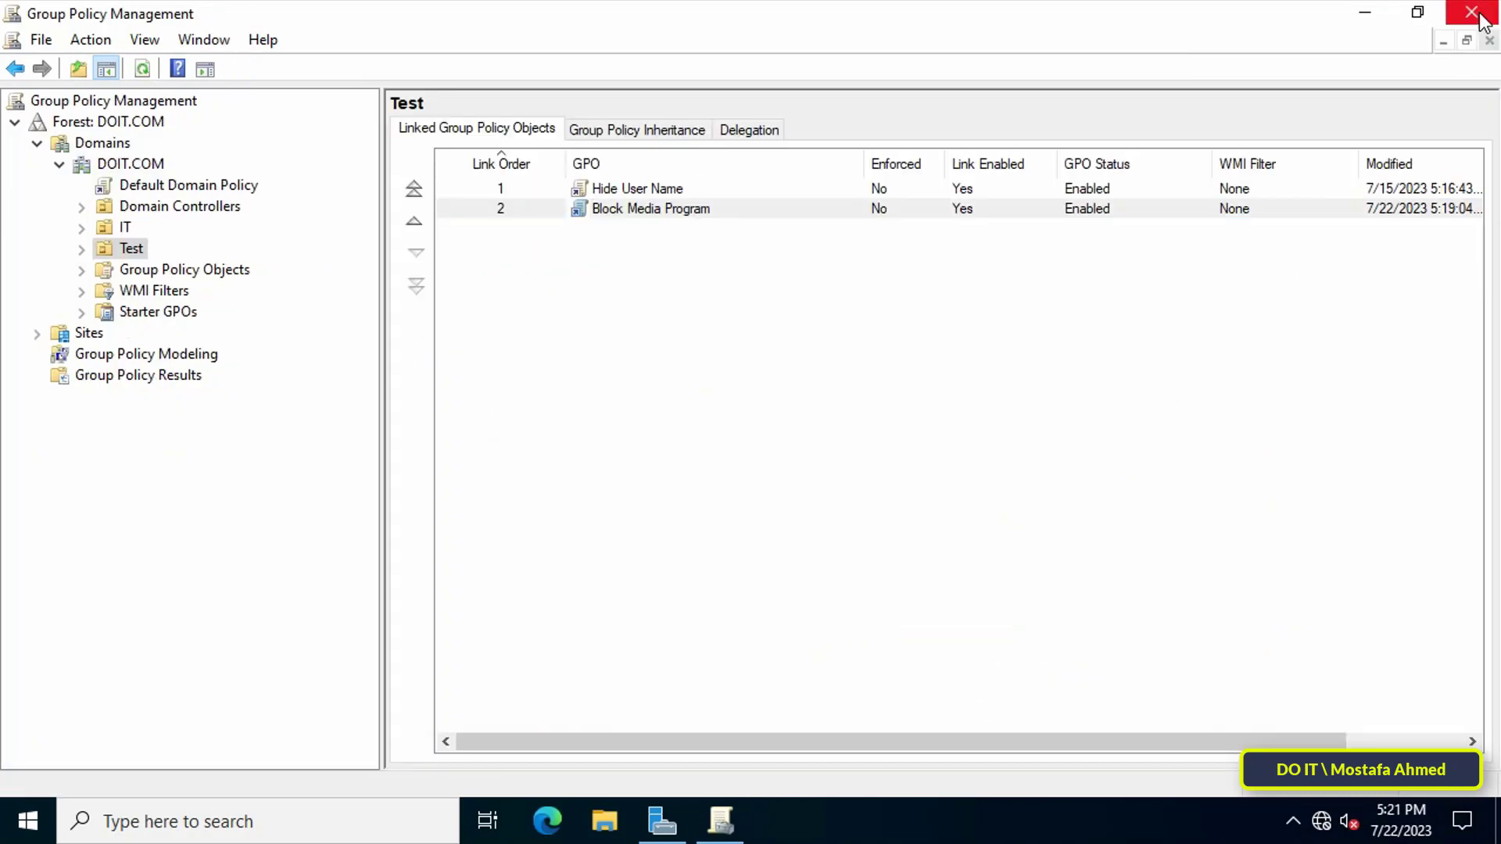
left_click(1472, 11)
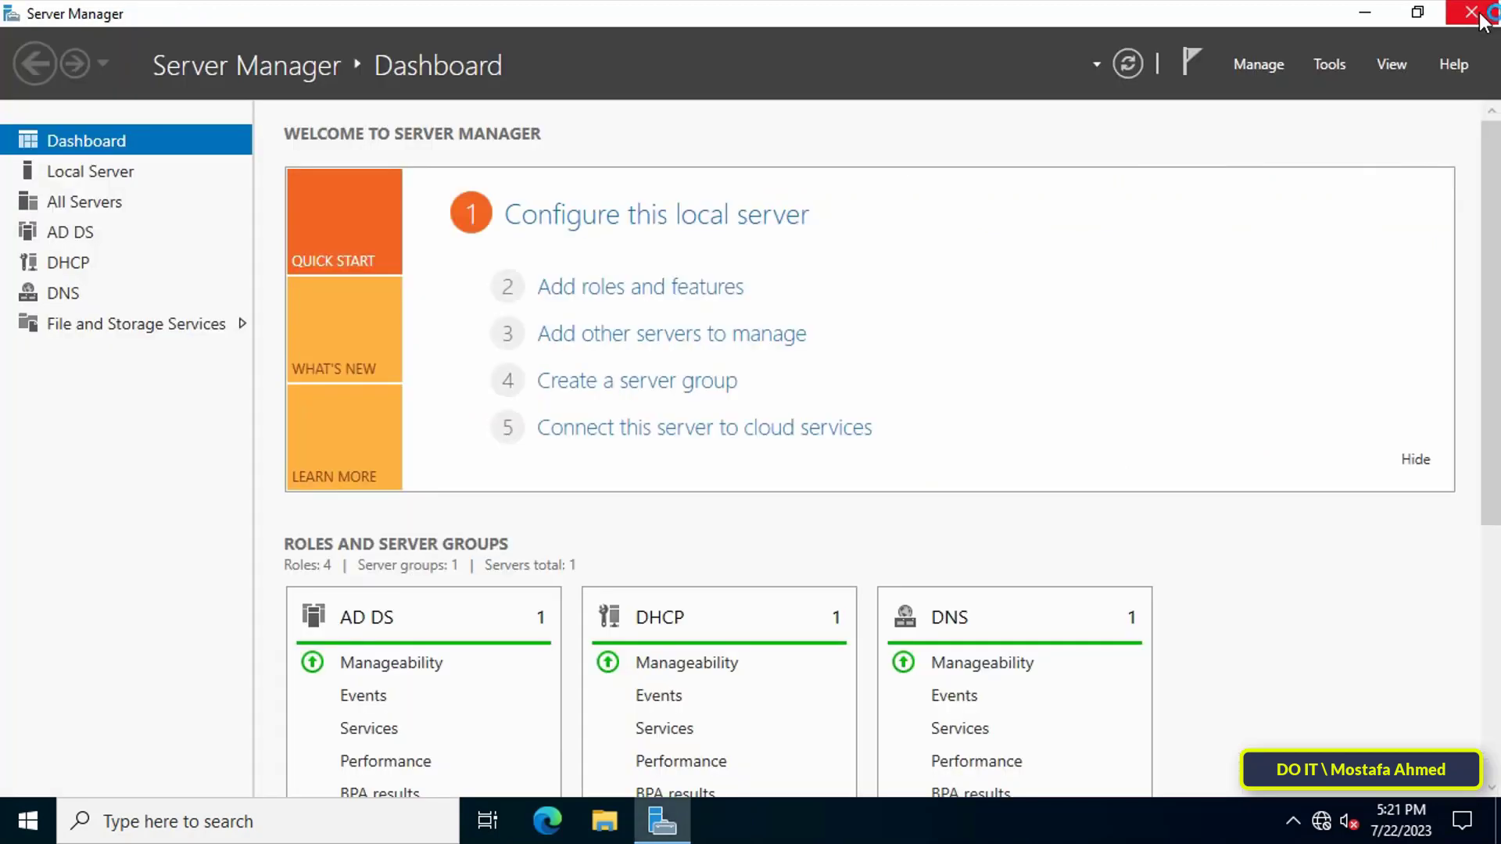
left_click(1471, 11)
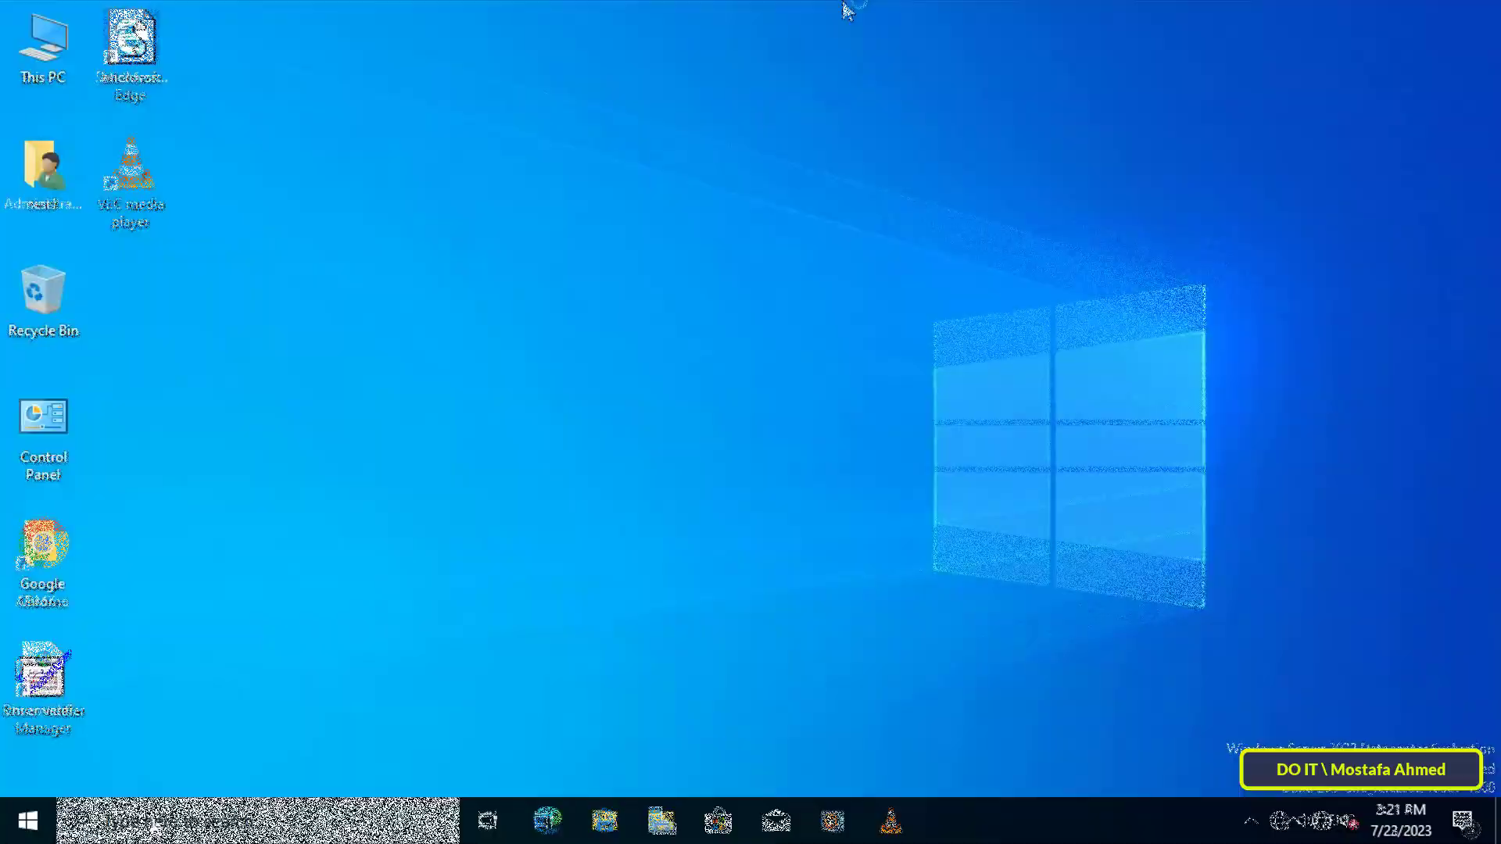
Run gpupdate /force in Command Prompt on the Windows 10 client
left_click(154, 823)
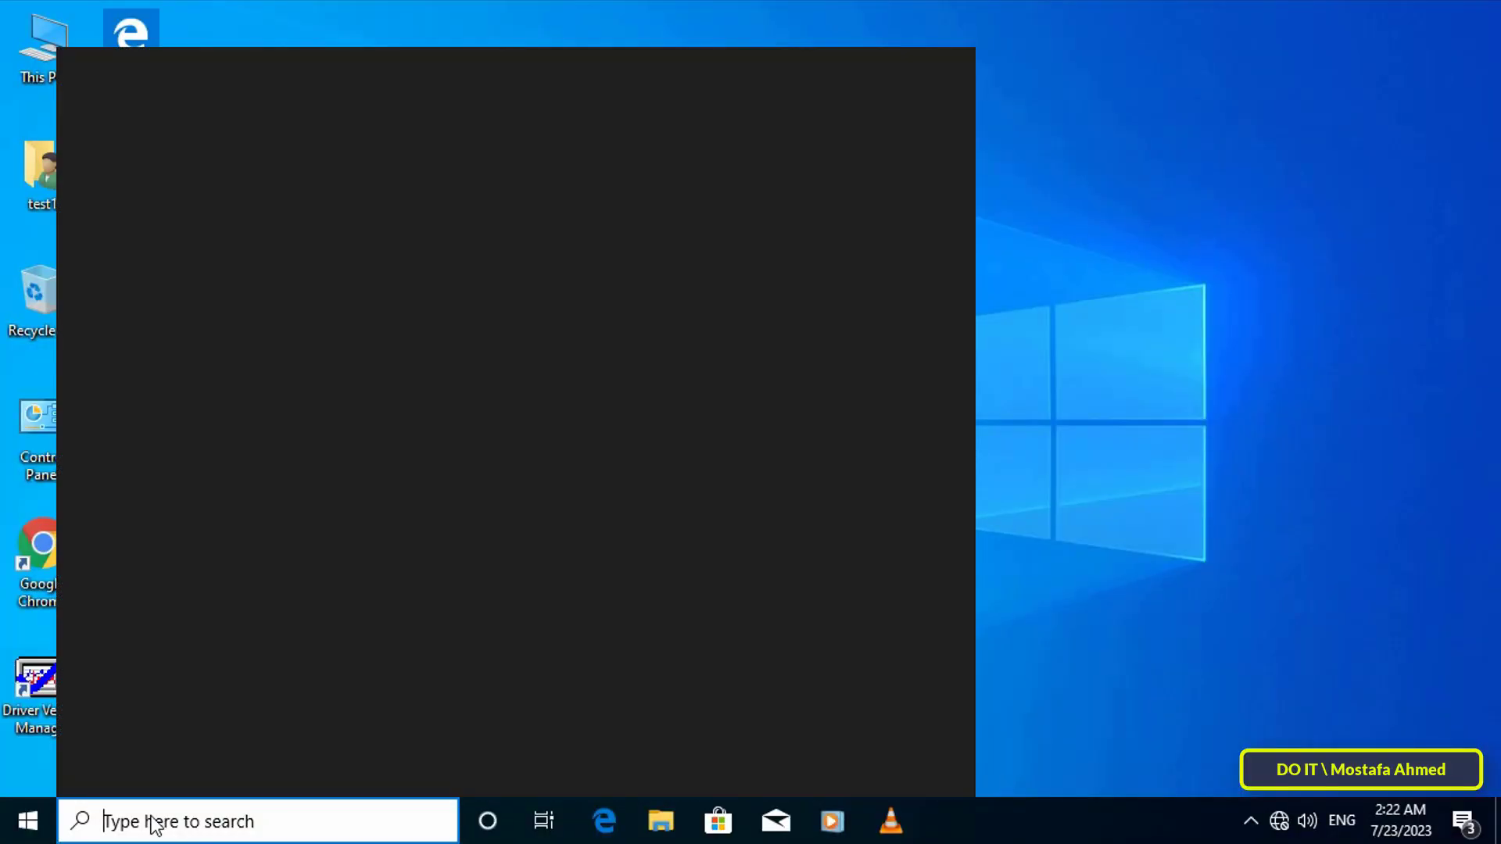
type("c")
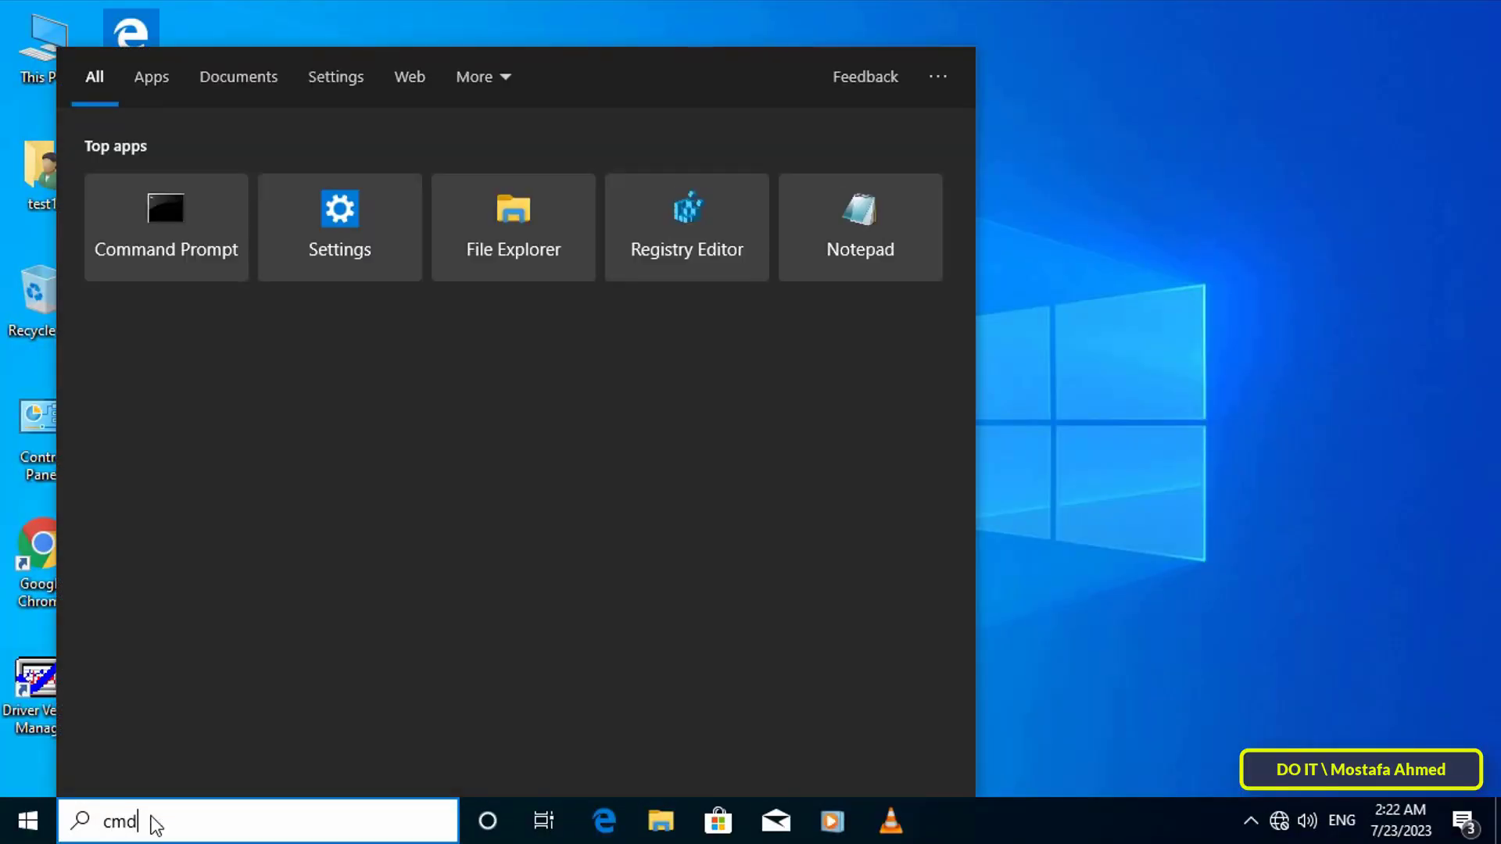
type("md")
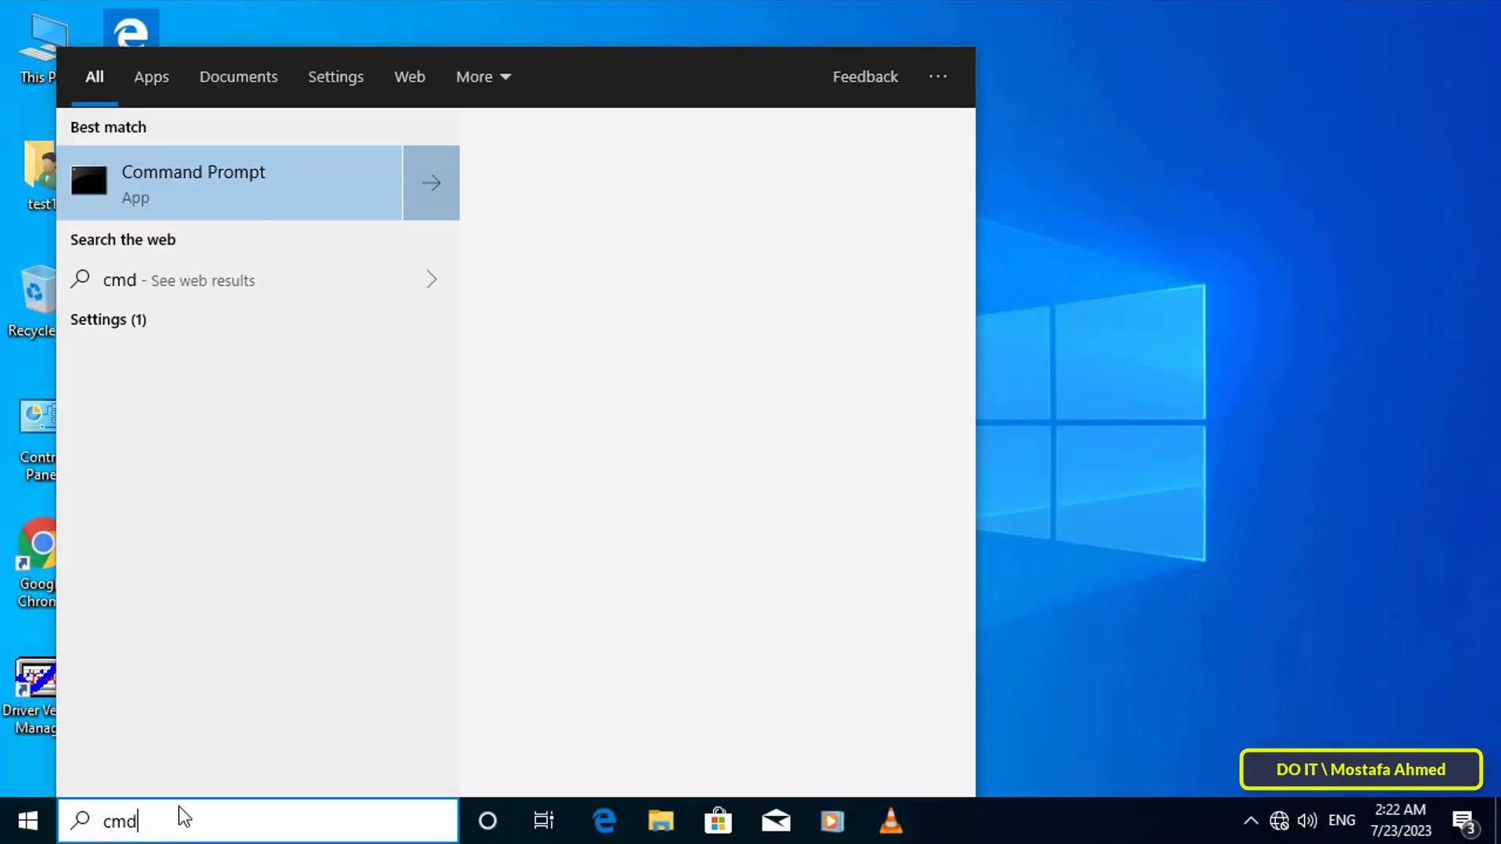
left_click(250, 199)
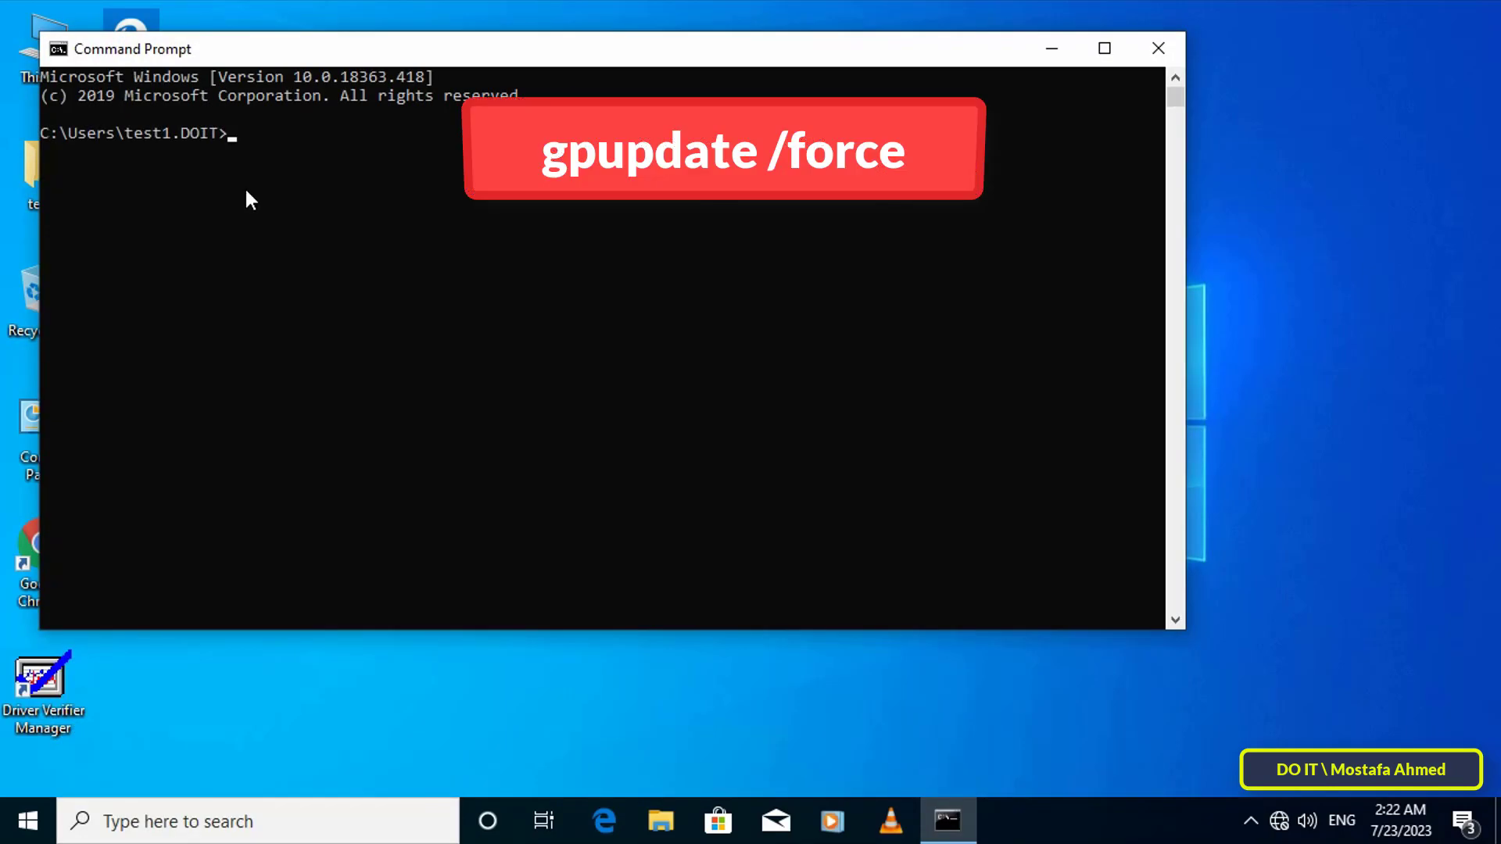
type("gpupdate /force")
key("Return")
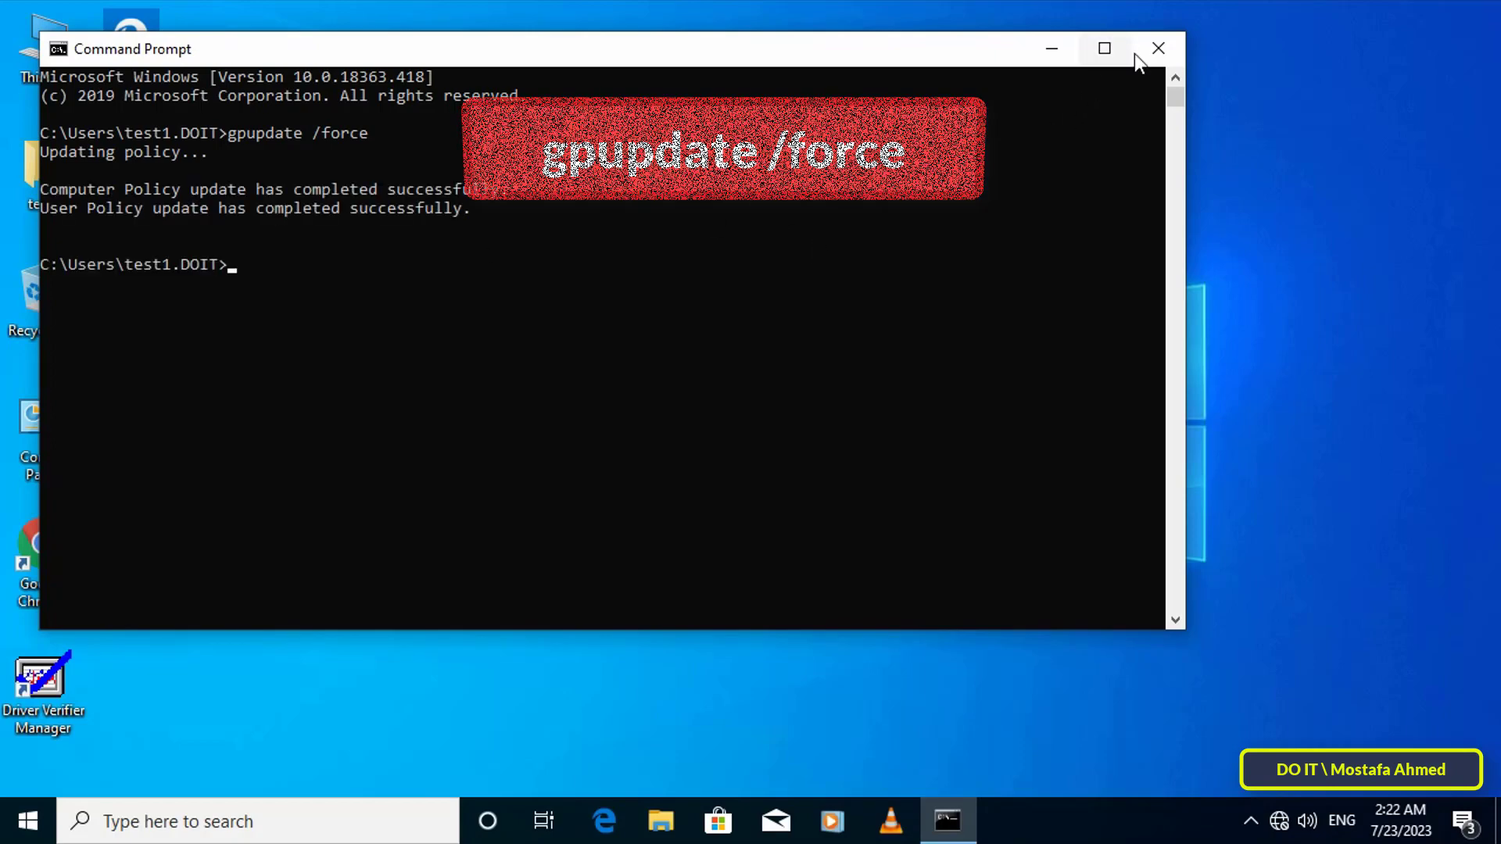
Close Command Prompt, then try VLC and Windows Media Player, dismissing the Restrictions error
left_click(1156, 50)
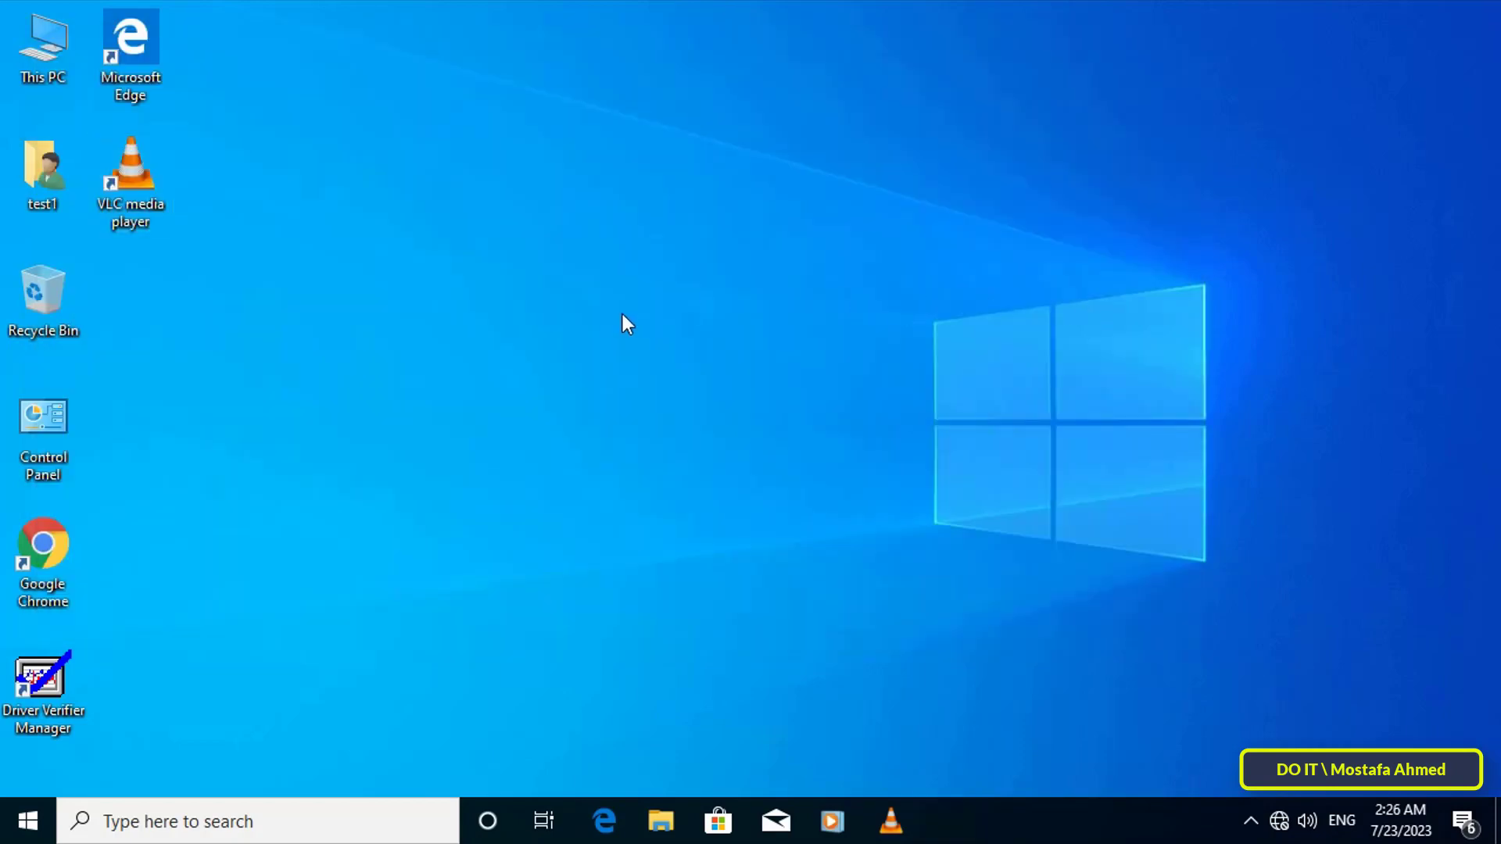
double_click(127, 191)
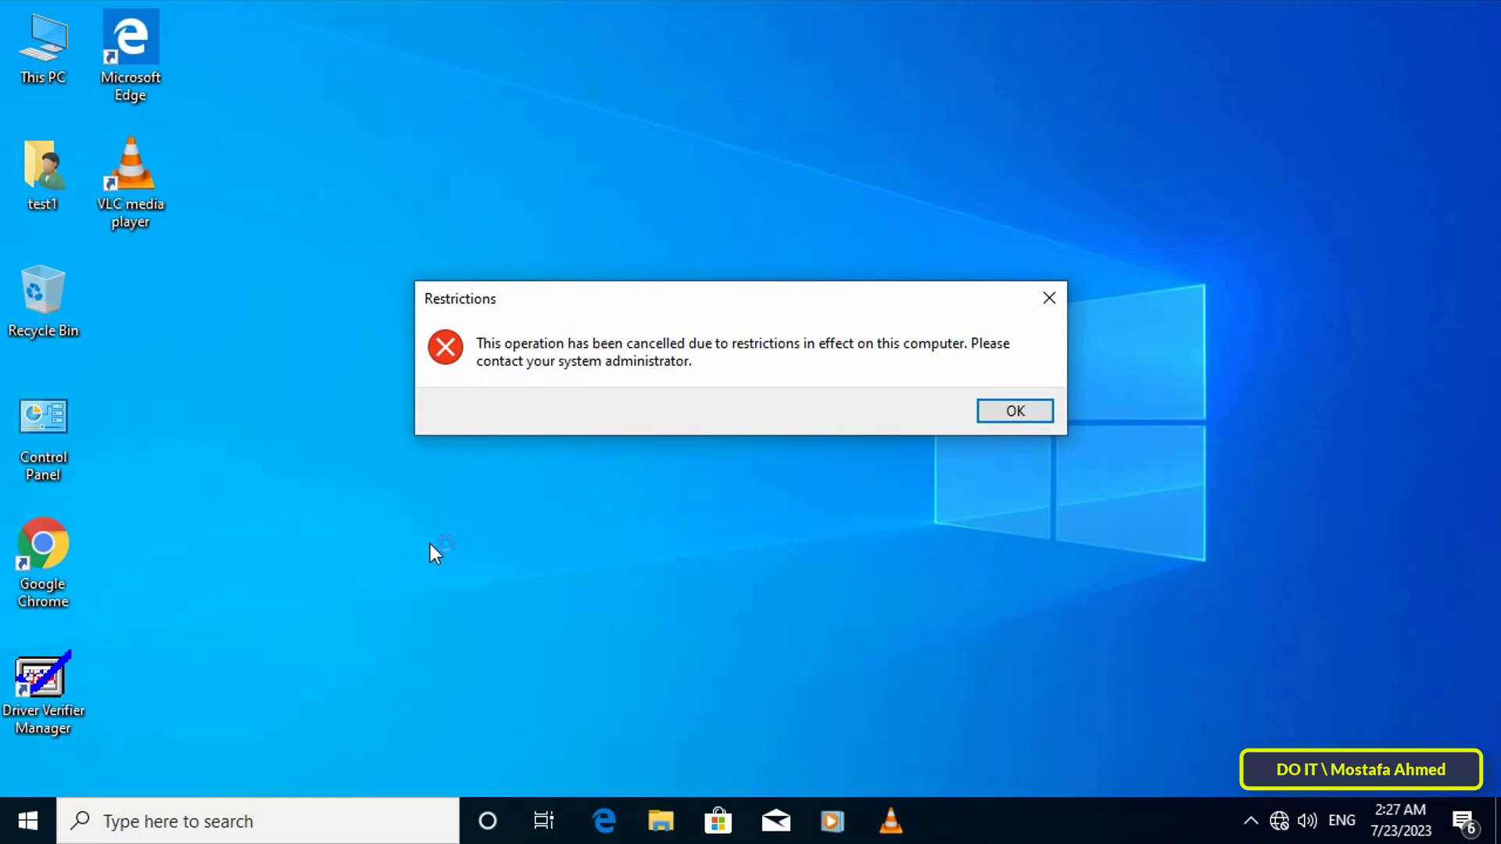
left_click(1014, 412)
left_click(837, 821)
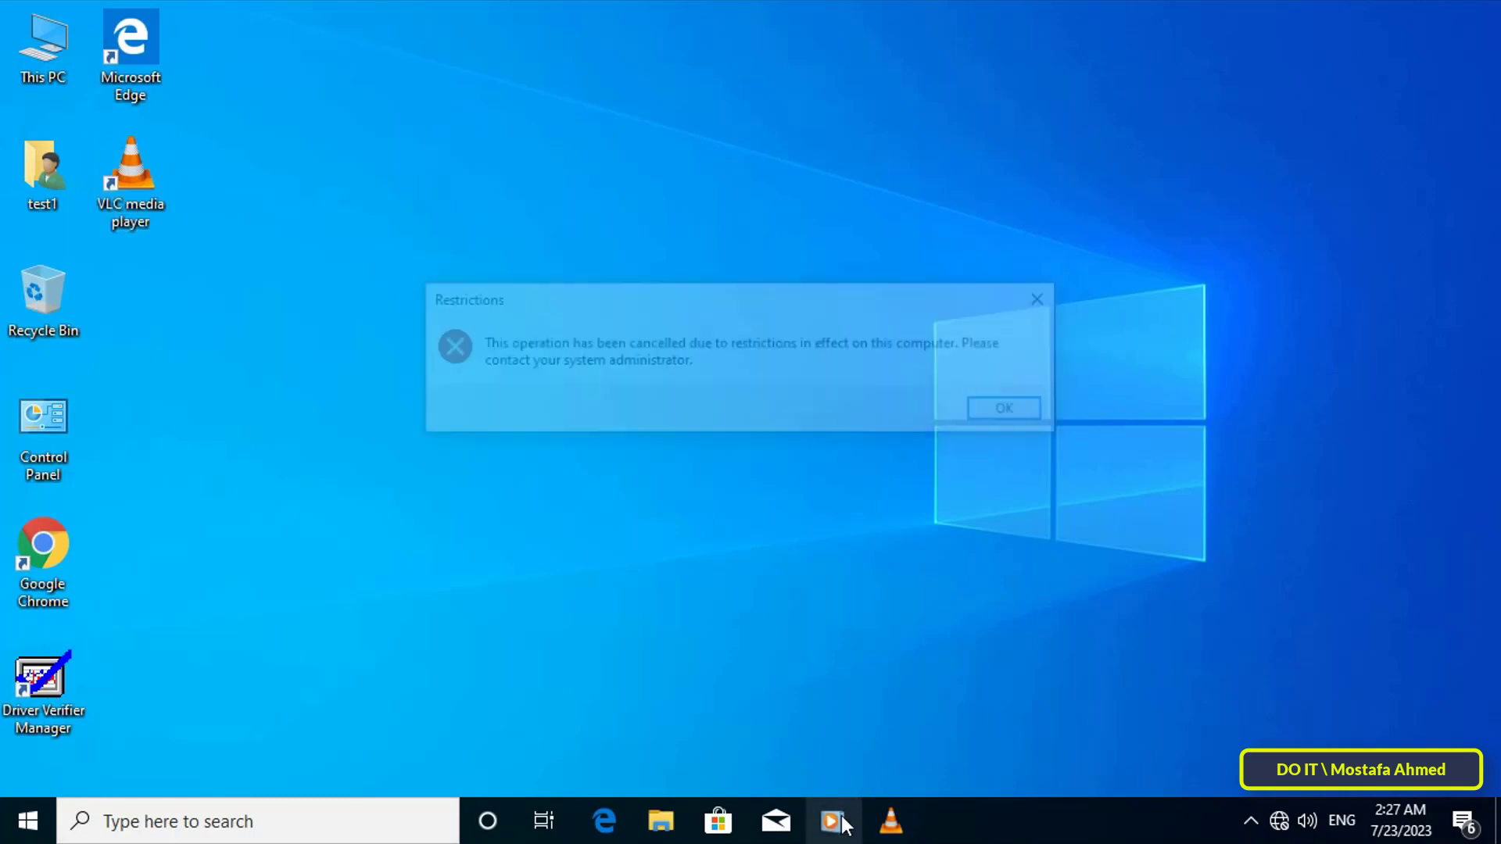